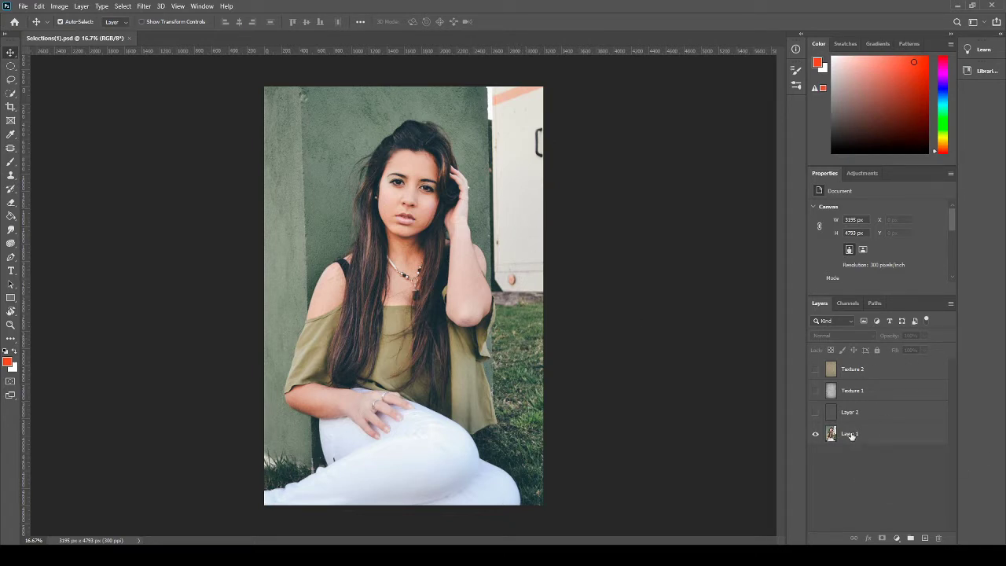
Step: Preview the Texture 2 and Texture 1 layers over the photo one at a time, hiding each again
{"action": "left_click", "coordinate": [887, 442]}
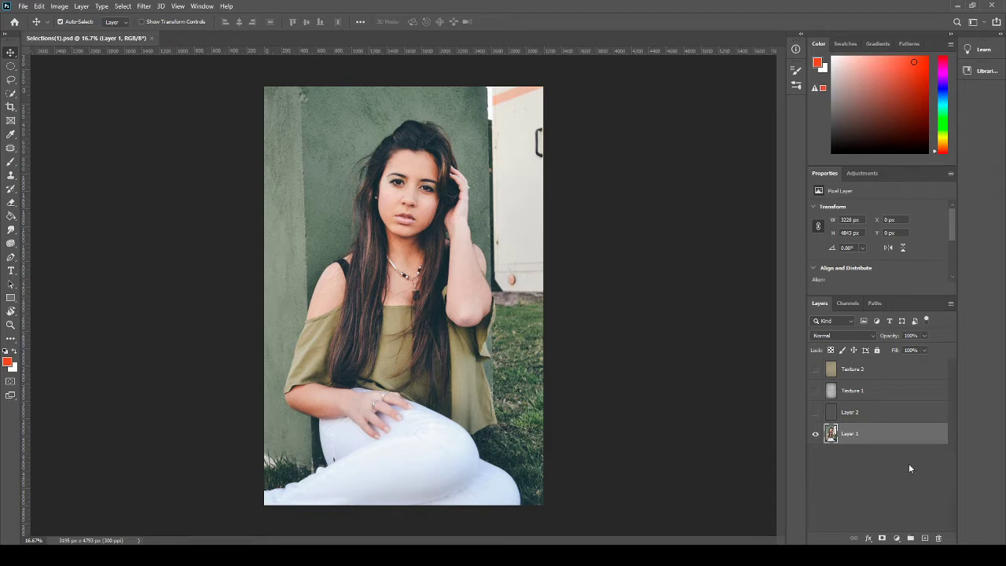
{"action": "left_click", "coordinate": [816, 370]}
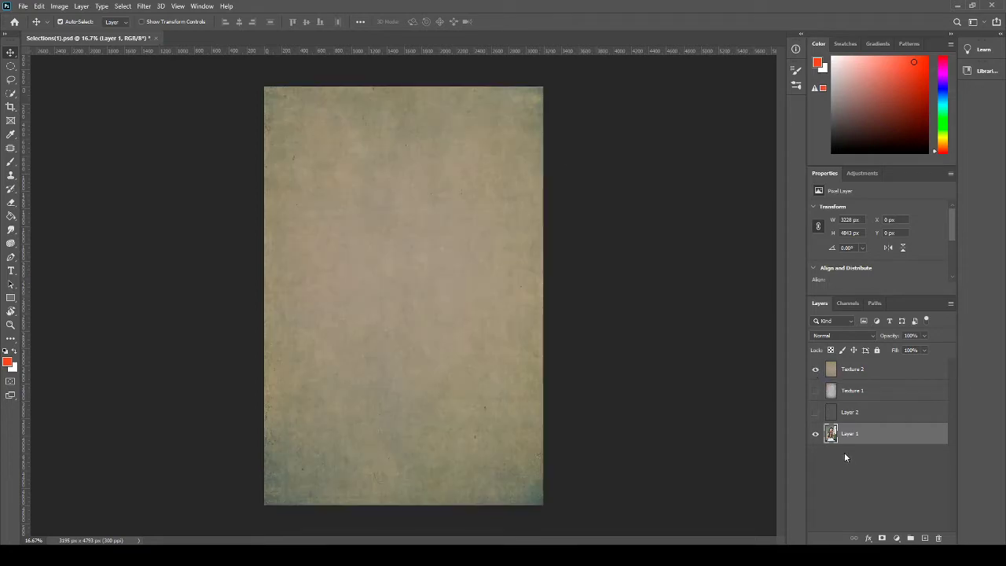
{"action": "left_click", "coordinate": [815, 369]}
{"action": "left_click", "coordinate": [816, 393]}
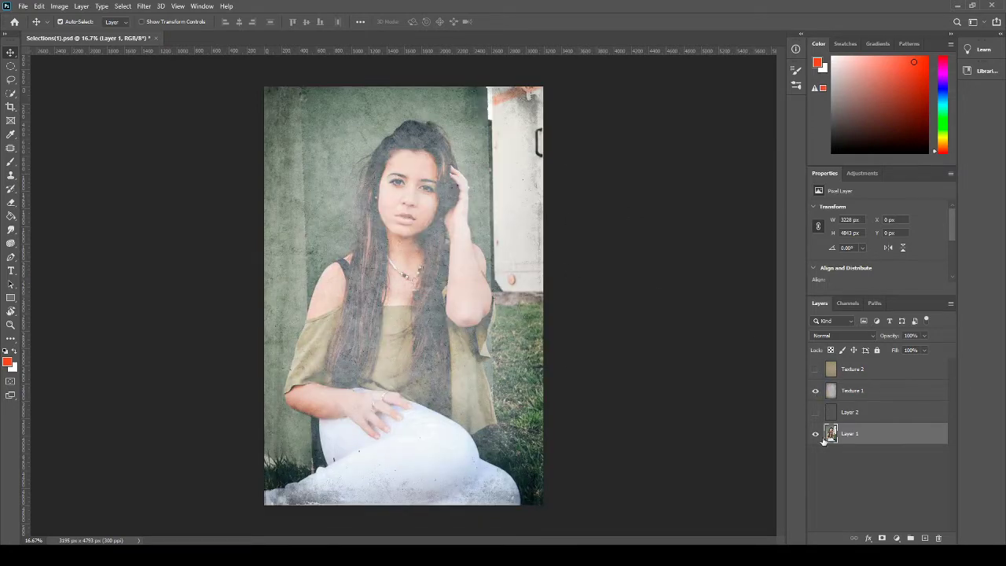
{"action": "left_click", "coordinate": [881, 396]}
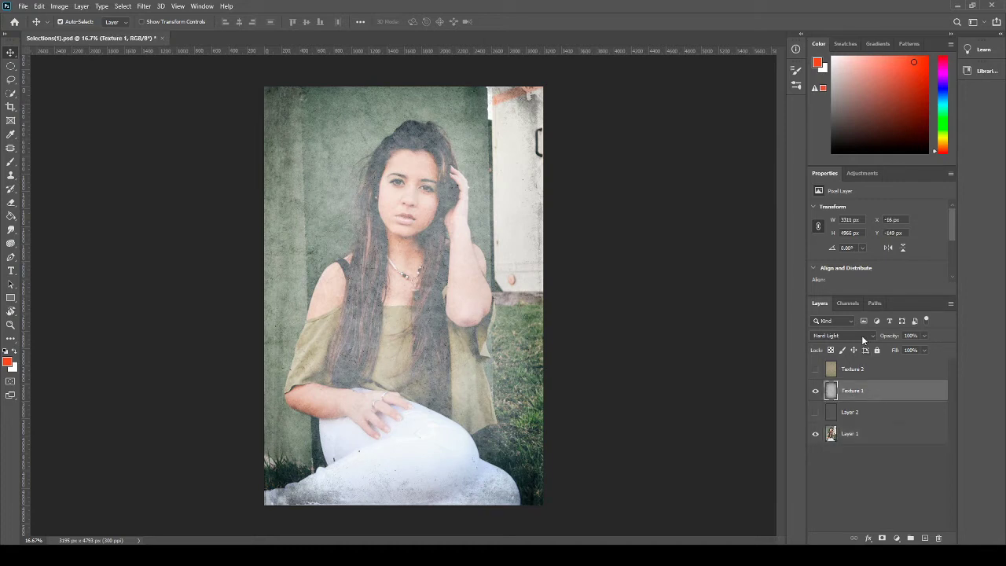
{"action": "left_click", "coordinate": [815, 393]}
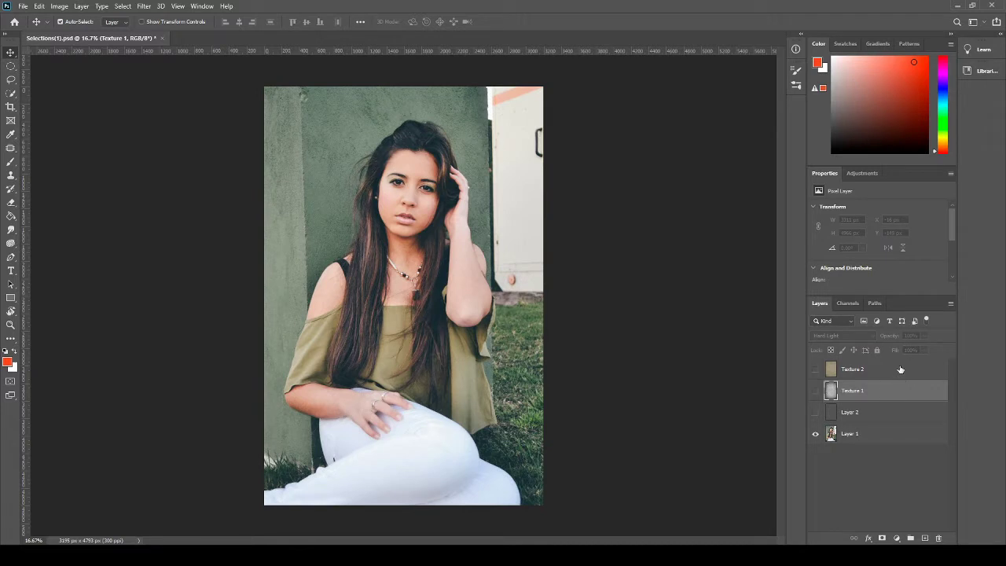
Step: Try moving the whole photo layer around the canvas with the Move tool and undo each move
{"action": "left_click", "coordinate": [901, 369]}
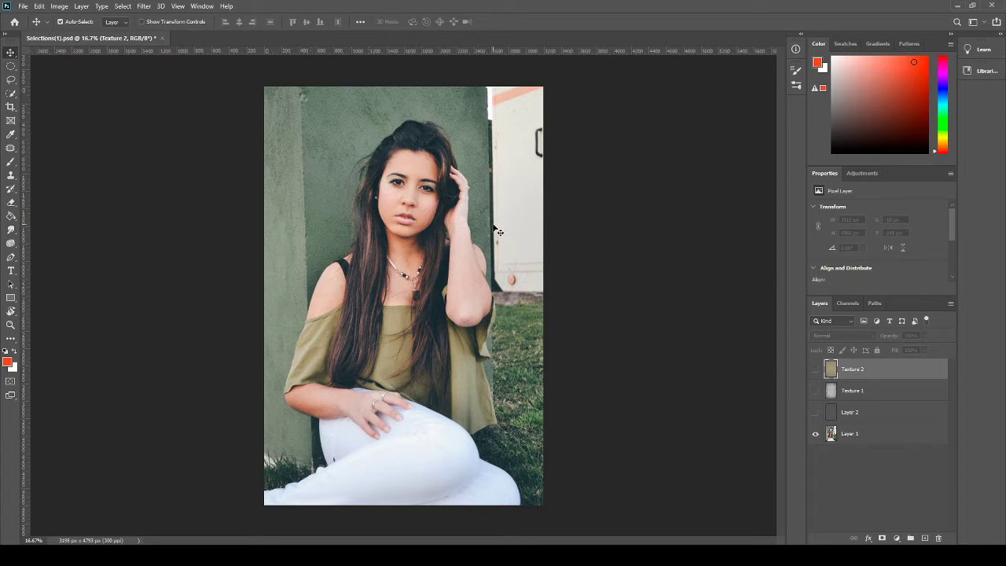
{"action": "left_click", "coordinate": [419, 195]}
{"action": "left_click_drag", "start_coordinate": [416, 190], "coordinate": [450, 213]}
{"action": "key", "text": "ctrl+z"}
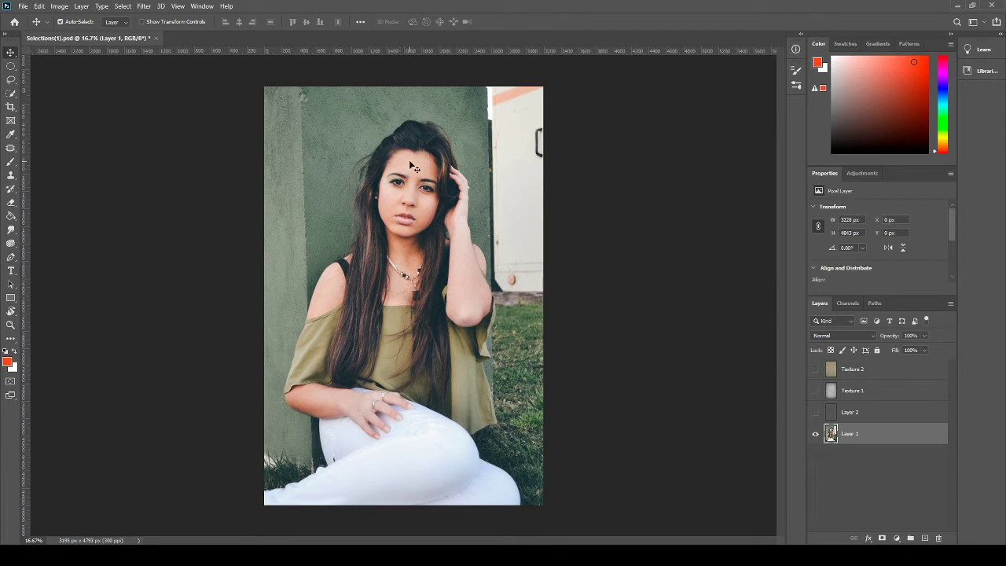
{"action": "left_click_drag", "start_coordinate": [419, 159], "coordinate": [353, 182]}
{"action": "key", "text": "ctrl+z"}
{"action": "left_click", "coordinate": [879, 416]}
{"action": "left_click_drag", "start_coordinate": [467, 138], "coordinate": [416, 231]}
{"action": "key", "text": "ctrl+z"}
Step: Show the Texture 2 layer, move it sideways off the photo, undo the move and hide the layer again
{"action": "left_click", "coordinate": [815, 369]}
{"action": "left_click", "coordinate": [872, 373]}
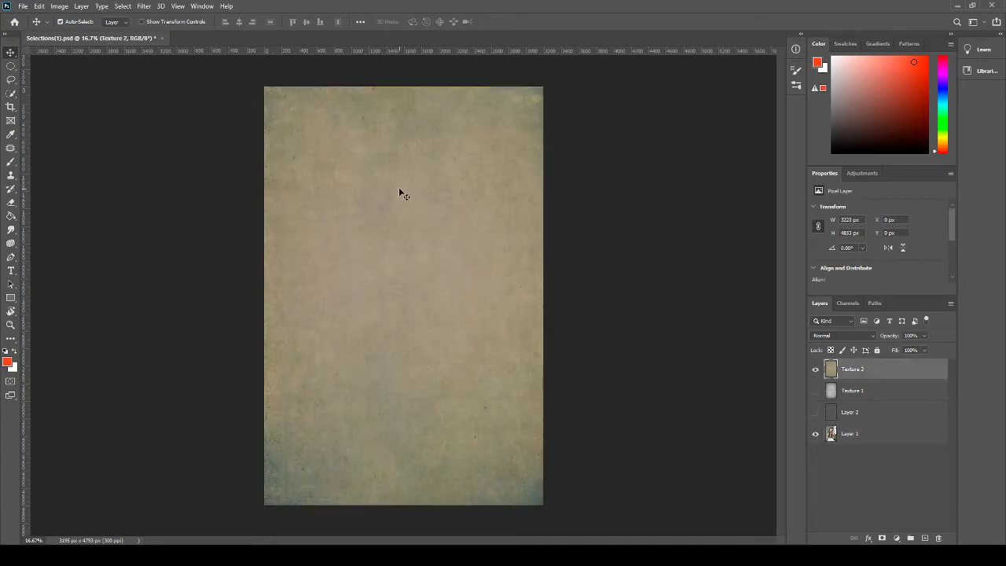
{"action": "left_click_drag", "start_coordinate": [399, 189], "coordinate": [232, 228]}
{"action": "key", "text": "ctrl+z"}
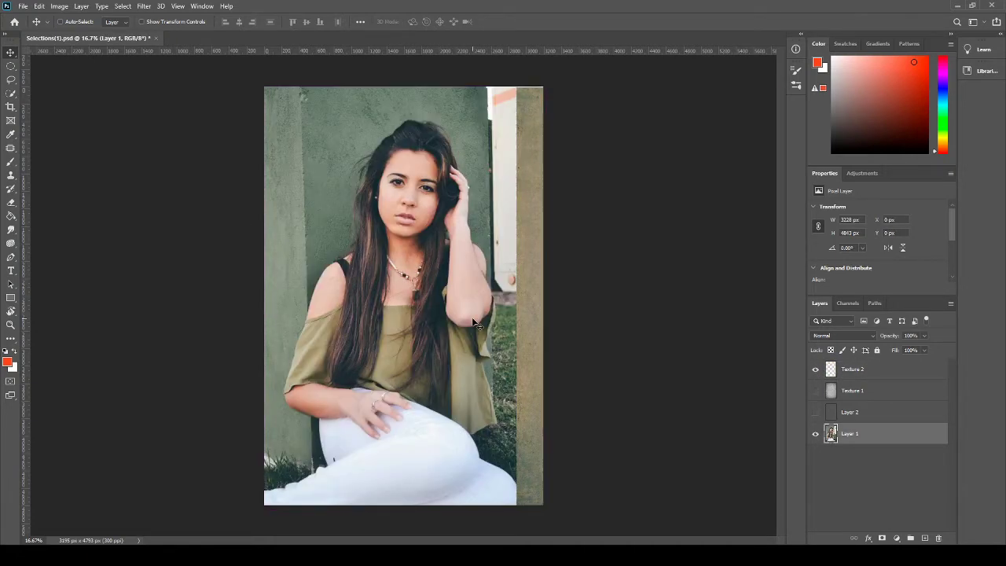
{"action": "key", "text": "ctrl+z"}
{"action": "left_click", "coordinate": [816, 369]}
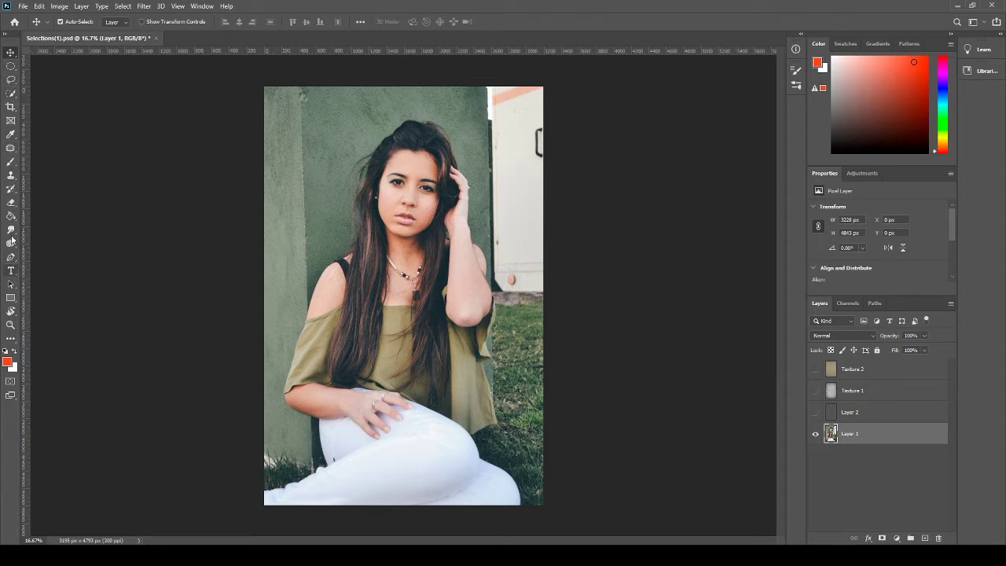
Step: Draw a rectangular marquee selection of about 1457 by 1735 px around the woman's head and nudge its outline slightly
{"action": "left_click", "coordinate": [11, 68]}
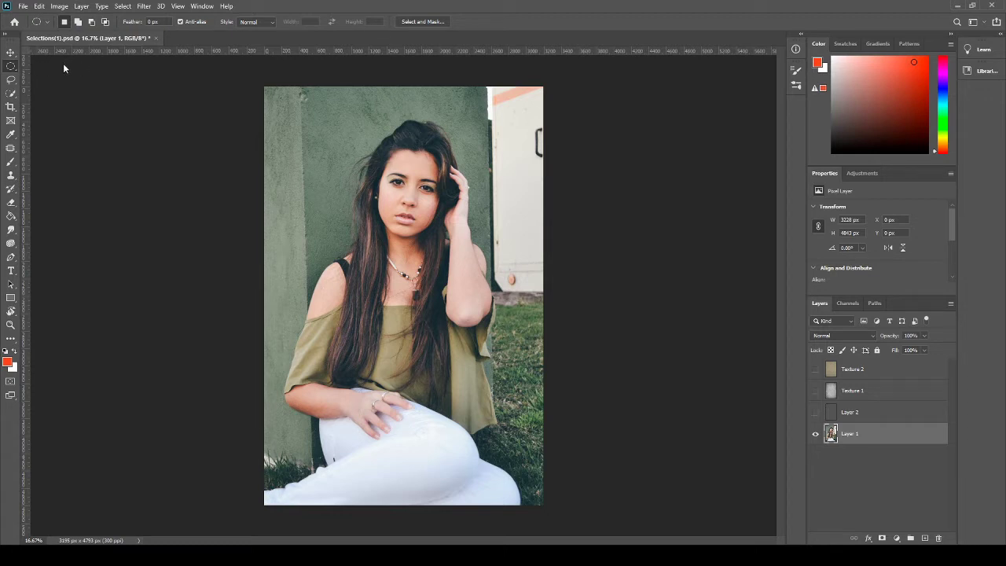
{"action": "key", "text": "shift+m"}
{"action": "left_click_drag", "start_coordinate": [442, 203], "coordinate": [475, 261]}
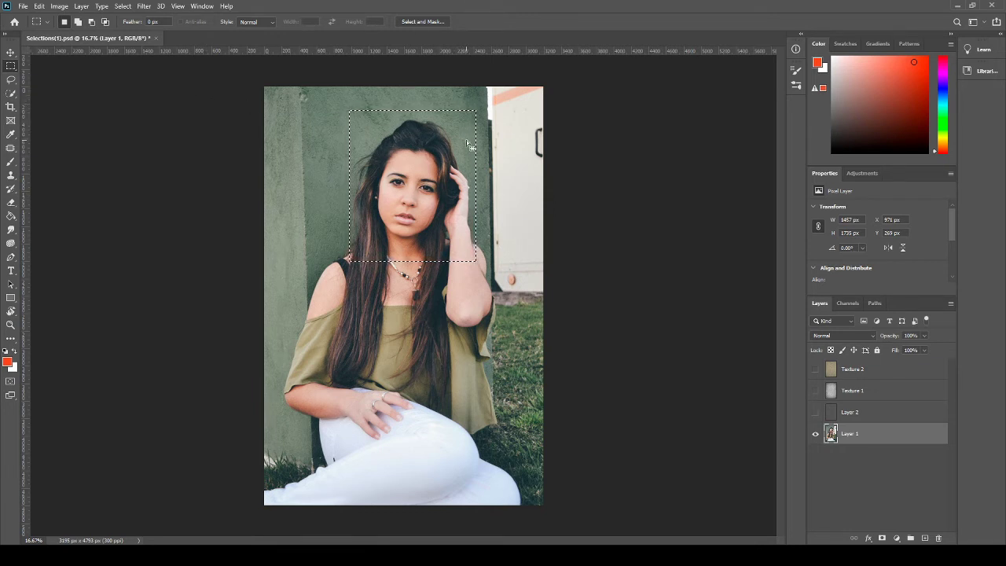
{"action": "mouse_move", "coordinate": [467, 143]}
{"action": "left_mouse_down"}
{"action": "mouse_move", "coordinate": [382, 148]}
{"action": "mouse_move", "coordinate": [457, 173]}
{"action": "mouse_move", "coordinate": [467, 142]}
{"action": "left_mouse_up"}
Step: Move the selected head area out of place toward the photo's lower left, undo the move and deselect
{"action": "key", "text": "v"}
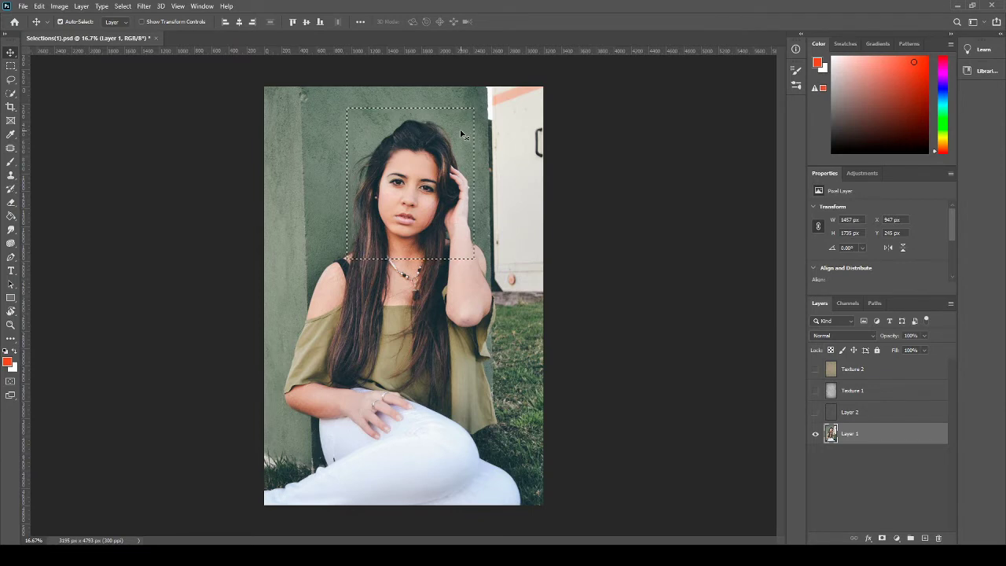
{"action": "left_click_drag", "start_coordinate": [462, 132], "coordinate": [228, 247]}
{"action": "key", "text": "ctrl+z"}
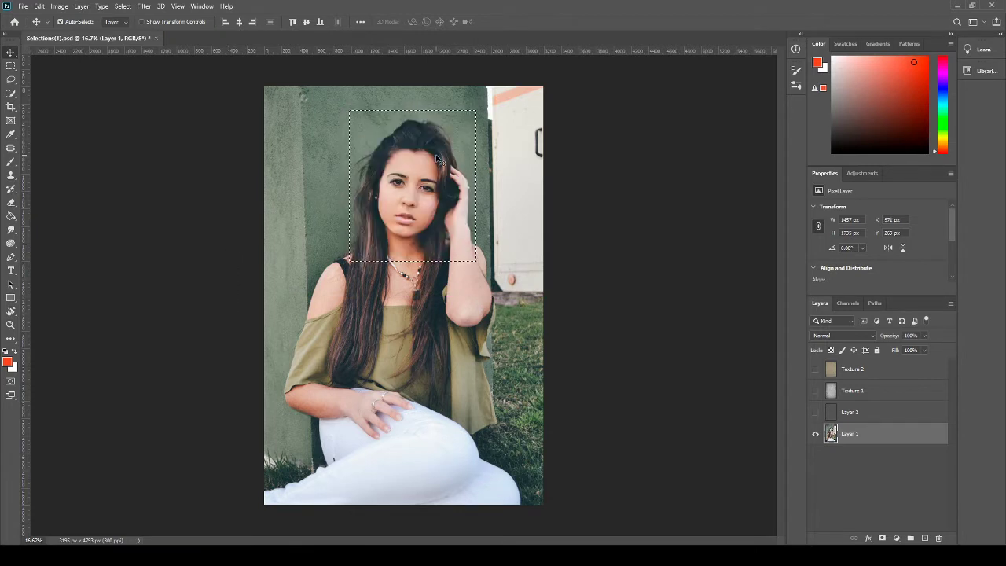
{"action": "key", "text": "ctrl+d"}
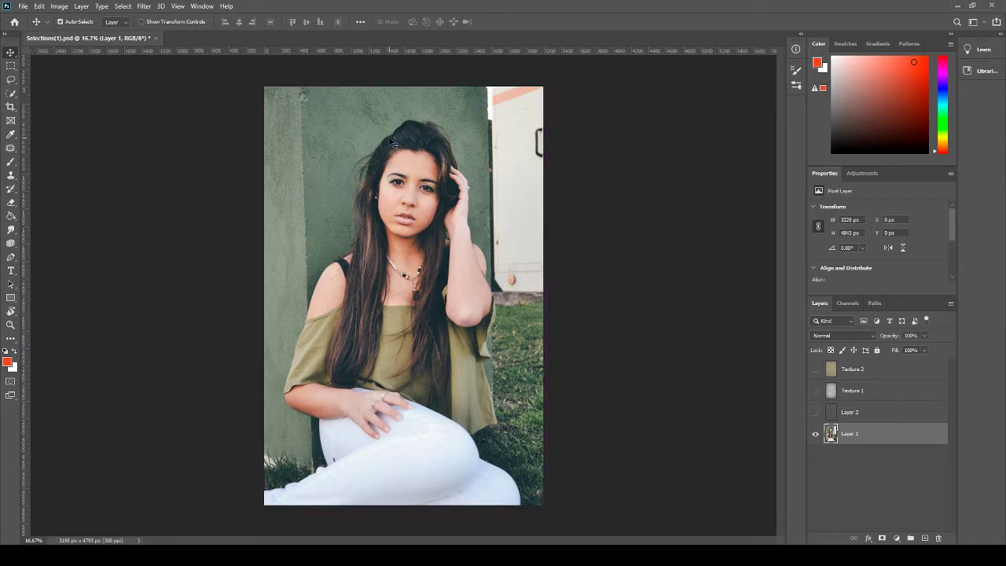
Step: Draw elliptical marquee selections freehand over the face and then the upper body, deselecting each one
{"action": "left_click", "coordinate": [13, 67]}
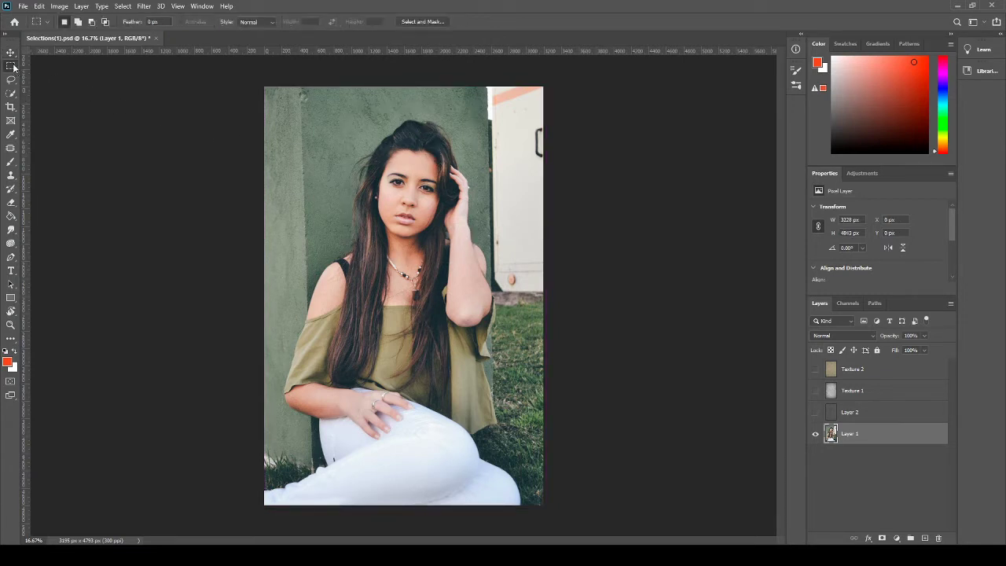
{"action": "mouse_move", "coordinate": [426, 148]}
{"action": "left_mouse_down"}
{"action": "mouse_move", "coordinate": [417, 149]}
{"action": "mouse_move", "coordinate": [403, 211]}
{"action": "mouse_move", "coordinate": [376, 236]}
{"action": "left_mouse_up"}
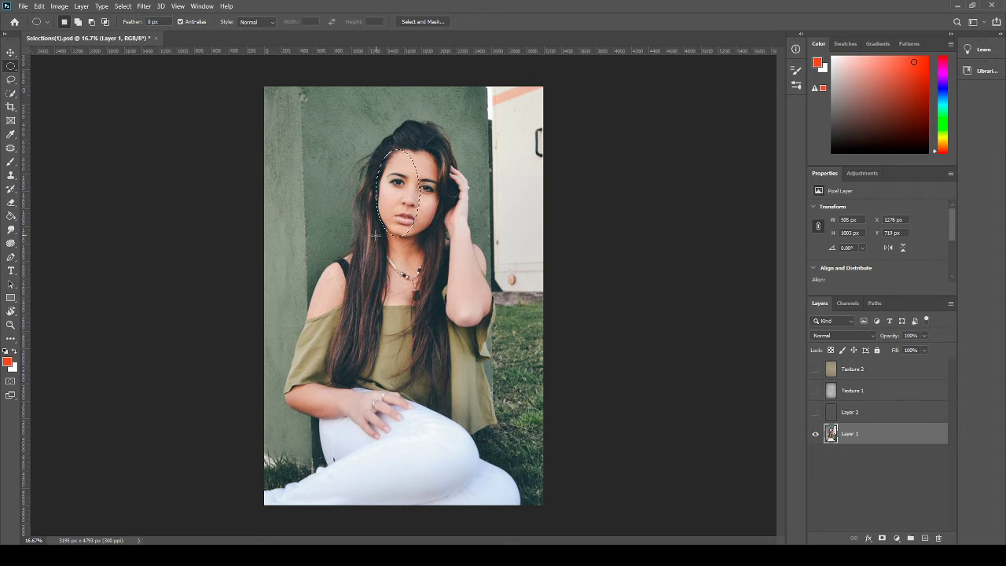
{"action": "key", "text": "ctrl+d"}
{"action": "left_click_drag", "start_coordinate": [324, 137], "coordinate": [498, 296]}
{"action": "left_click_drag", "start_coordinate": [511, 312], "coordinate": [497, 281]}
{"action": "key", "text": "ctrl+d"}
Step: Draw an elliptical selection of about 709 by 913 px from the centre of the face outward, then deselect it
{"action": "left_click_drag", "start_coordinate": [408, 202], "coordinate": [437, 237]}
{"action": "left_click_drag", "start_coordinate": [317, 154], "coordinate": [392, 235]}
{"action": "key", "text": "ctrl+z"}
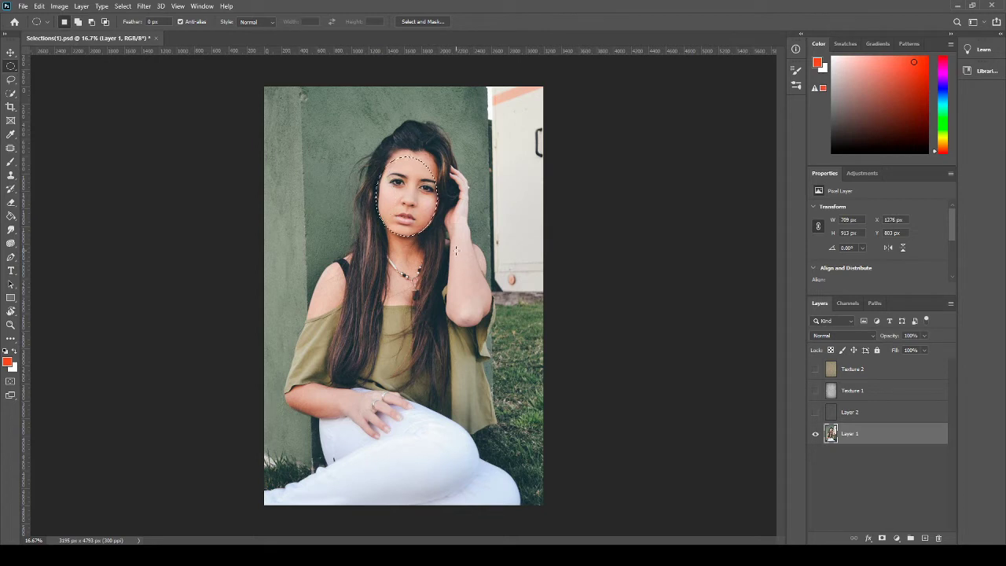
{"action": "key", "text": "ctrl+d"}
Step: Draw a perfect circular selection of about 1691 px around the head, try moving its contents, undo and deselect
{"action": "left_click_drag", "start_coordinate": [442, 253], "coordinate": [480, 332]}
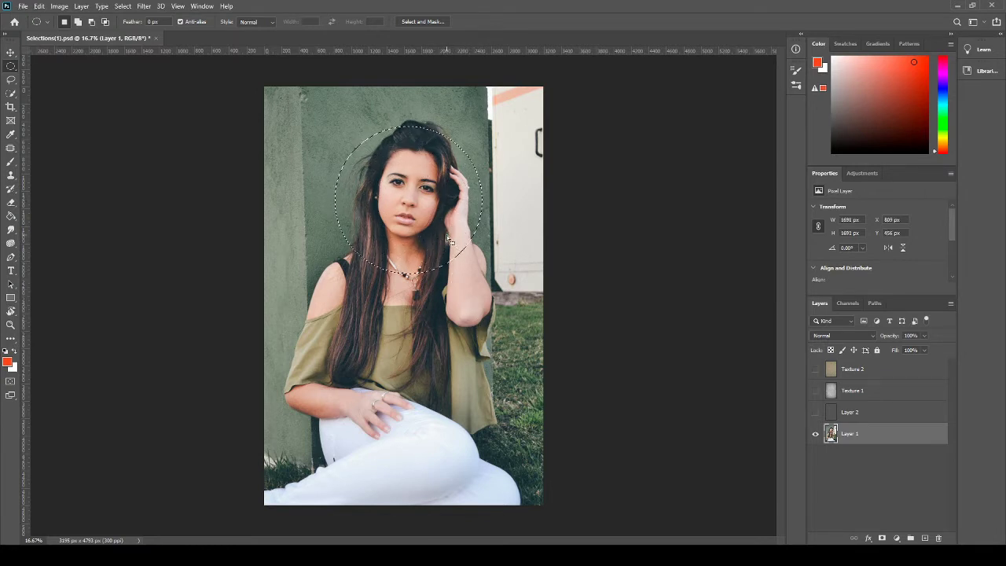
{"action": "left_click_drag", "start_coordinate": [446, 234], "coordinate": [429, 395]}
{"action": "key", "text": "v"}
{"action": "key", "text": "ctrl+z"}
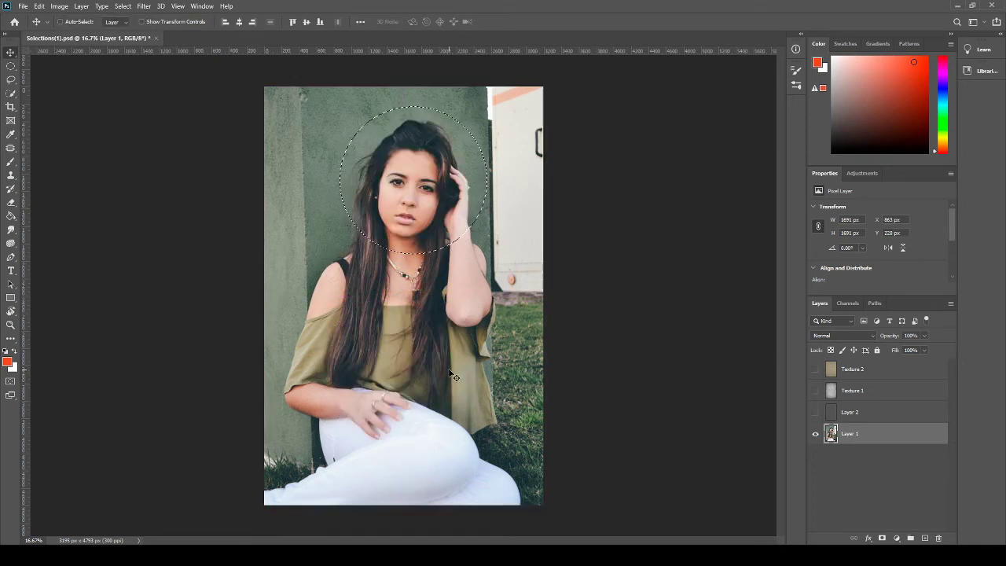
{"action": "key", "text": "ctrl+d"}
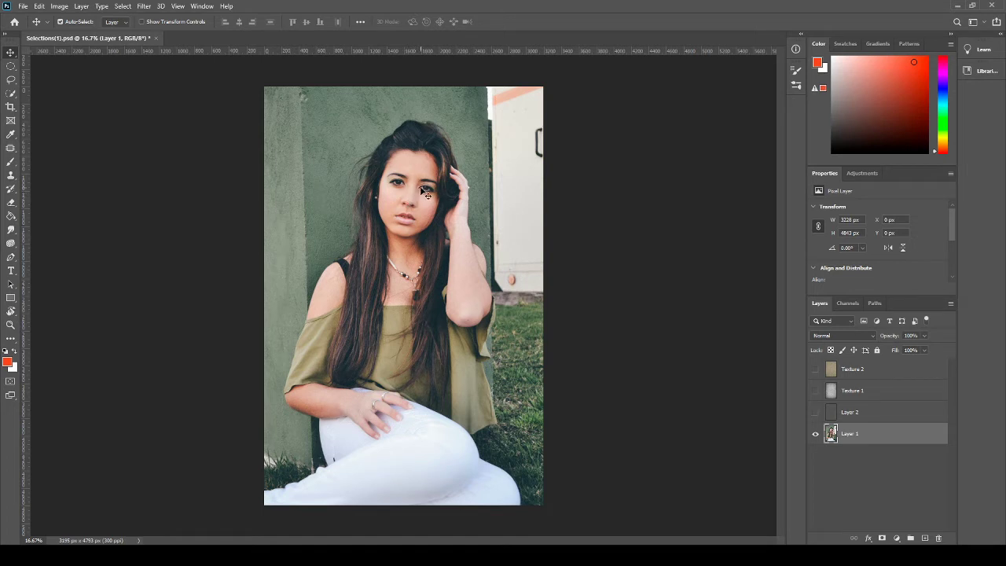
Step: Outline the arm on the photo's left side and the white trousers with a freehand Lasso selection, undoing a shift of its outline
{"action": "left_click", "coordinate": [11, 80]}
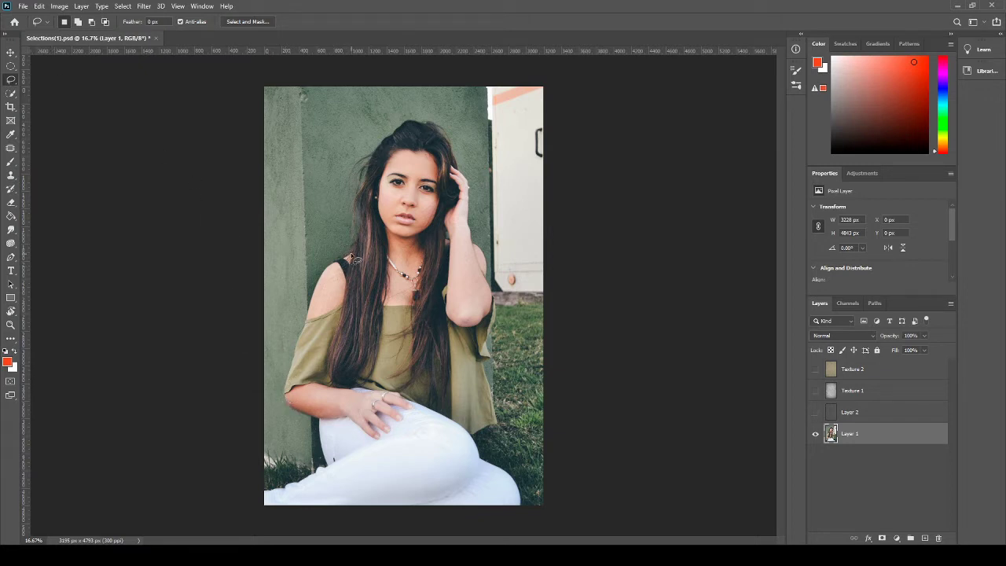
{"action": "mouse_move", "coordinate": [350, 258]}
{"action": "left_mouse_down"}
{"action": "mouse_move", "coordinate": [321, 284]}
{"action": "mouse_move", "coordinate": [306, 346]}
{"action": "left_mouse_up"}
{"action": "mouse_move", "coordinate": [290, 380]}
{"action": "left_mouse_down"}
{"action": "mouse_move", "coordinate": [299, 410]}
{"action": "mouse_move", "coordinate": [323, 425]}
{"action": "mouse_move", "coordinate": [329, 467]}
{"action": "mouse_move", "coordinate": [270, 489]}
{"action": "mouse_move", "coordinate": [270, 508]}
{"action": "mouse_move", "coordinate": [518, 515]}
{"action": "mouse_move", "coordinate": [532, 501]}
{"action": "mouse_move", "coordinate": [448, 416]}
{"action": "mouse_move", "coordinate": [340, 385]}
{"action": "mouse_move", "coordinate": [349, 258]}
{"action": "left_mouse_up"}
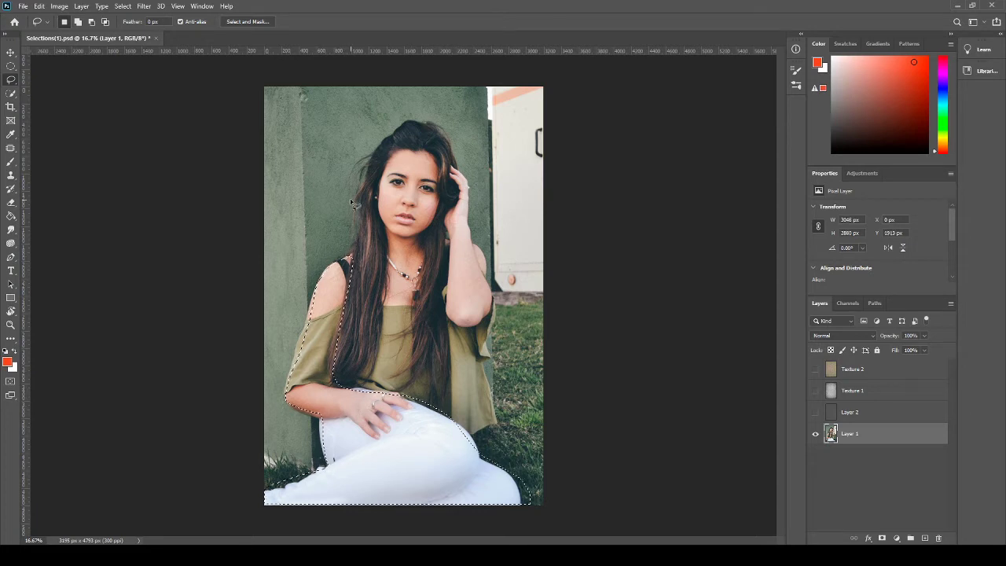
{"action": "left_click_drag", "start_coordinate": [401, 446], "coordinate": [429, 331]}
{"action": "key", "text": "ctrl+z"}
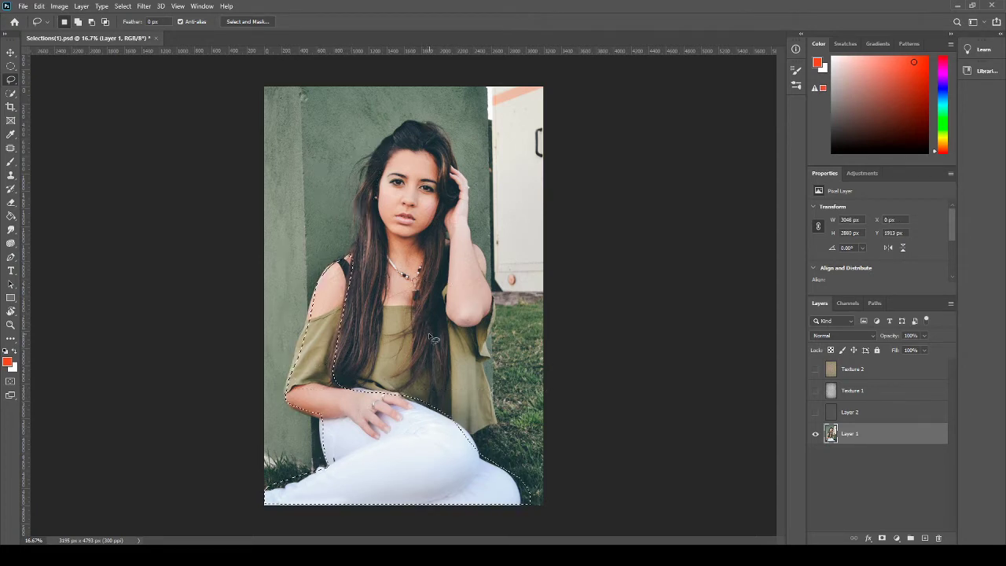
Step: Try moving the lassoed arm and trousers toward the upper left, then undo the move and clear the selection
{"action": "key", "text": "v"}
{"action": "left_click_drag", "start_coordinate": [388, 406], "coordinate": [178, 294]}
{"action": "key", "text": "ctrl+z"}
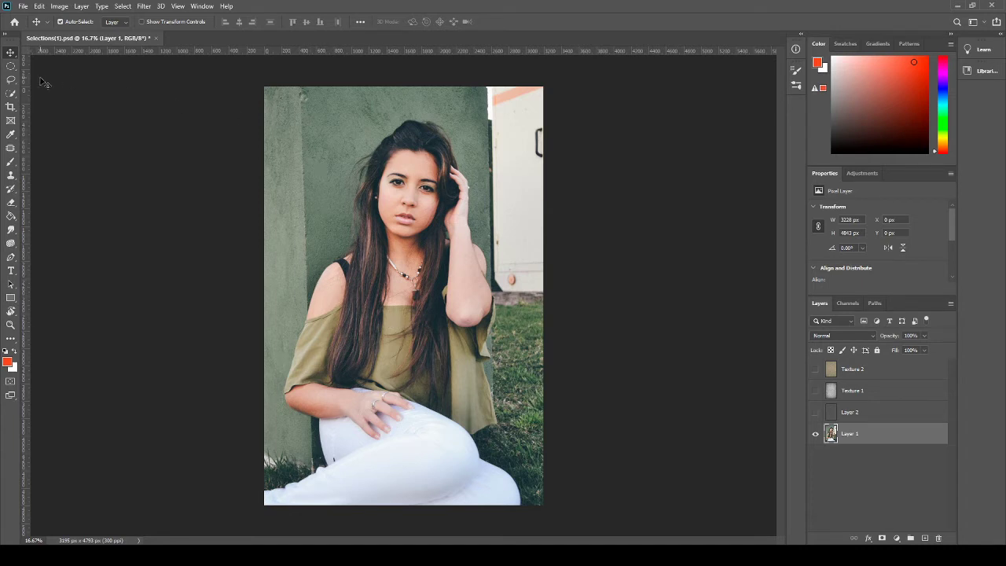
Step: Draw a zigzag Polygonal Lasso selection across the wall, face and area beyond the canvas, shift its outline and deselect it
{"action": "left_click", "coordinate": [11, 79]}
{"action": "key", "text": "shift+l"}
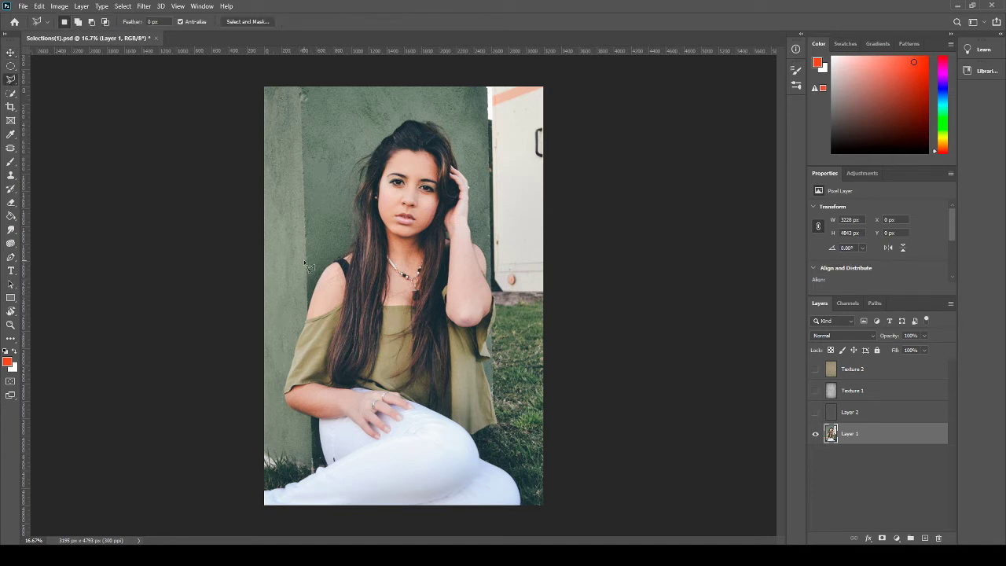
{"action": "left_click", "coordinate": [284, 142]}
{"action": "left_click", "coordinate": [293, 197]}
{"action": "left_click", "coordinate": [335, 130]}
{"action": "left_click", "coordinate": [281, 167]}
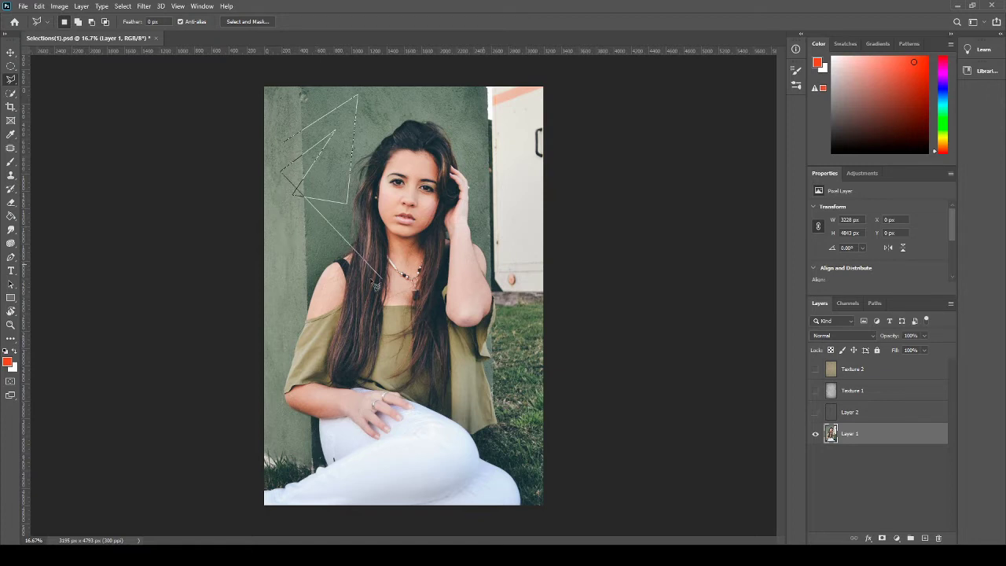
{"action": "left_click", "coordinate": [289, 295]}
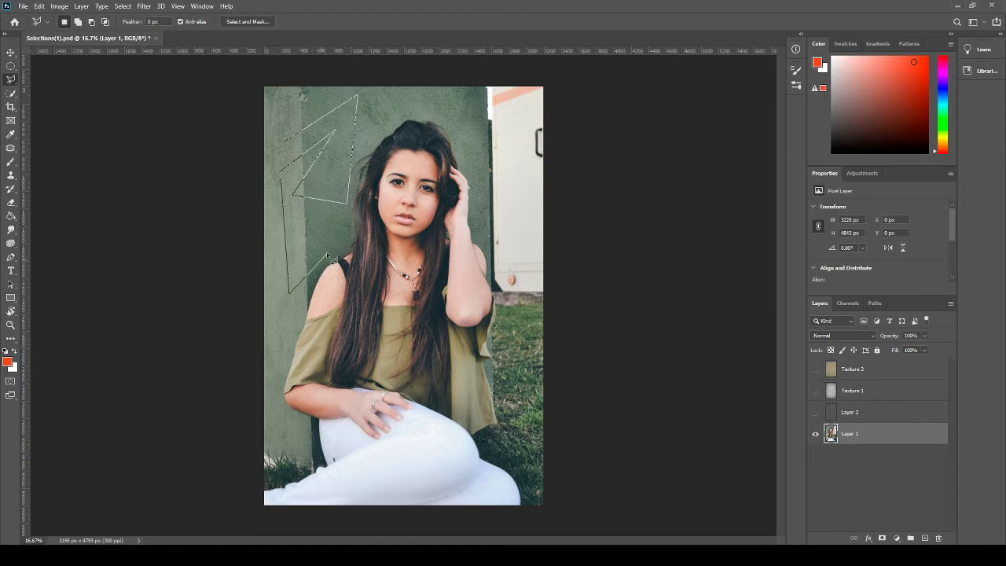
{"action": "left_click", "coordinate": [384, 218]}
{"action": "left_click", "coordinate": [469, 125]}
{"action": "left_click", "coordinate": [513, 208]}
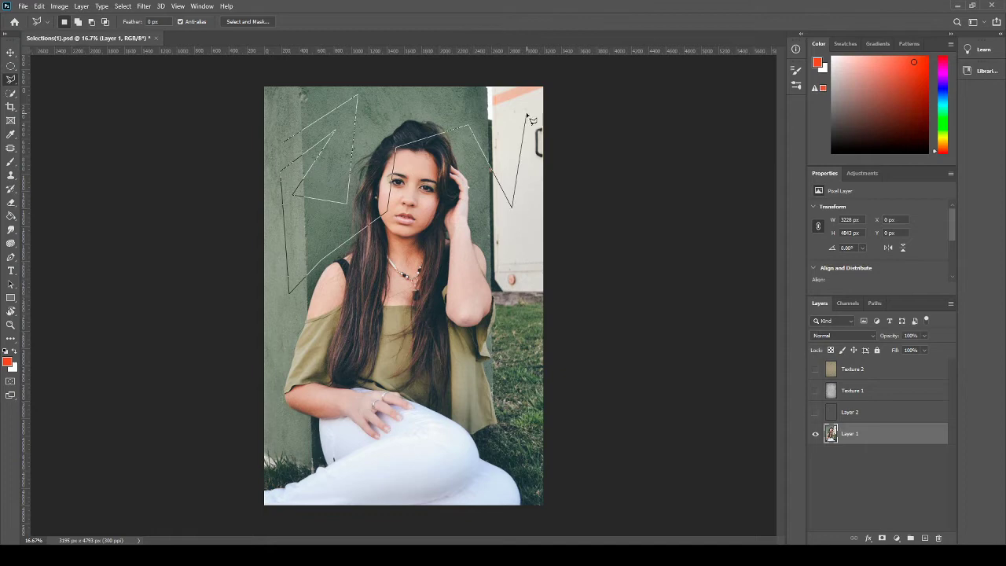
{"action": "left_click", "coordinate": [527, 113]}
{"action": "left_click", "coordinate": [214, 228]}
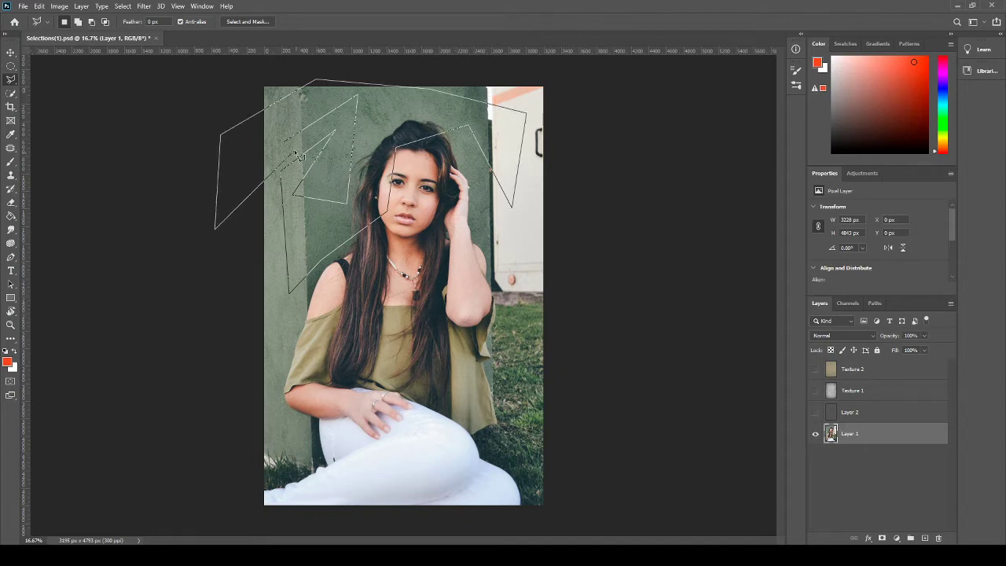
{"action": "left_click", "coordinate": [286, 147]}
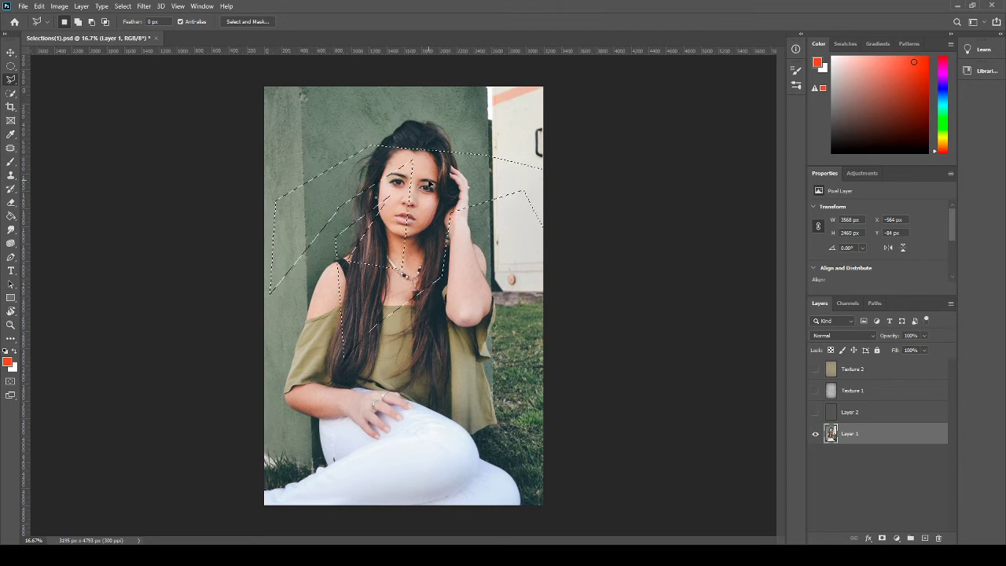
{"action": "key", "text": "ctrl+d"}
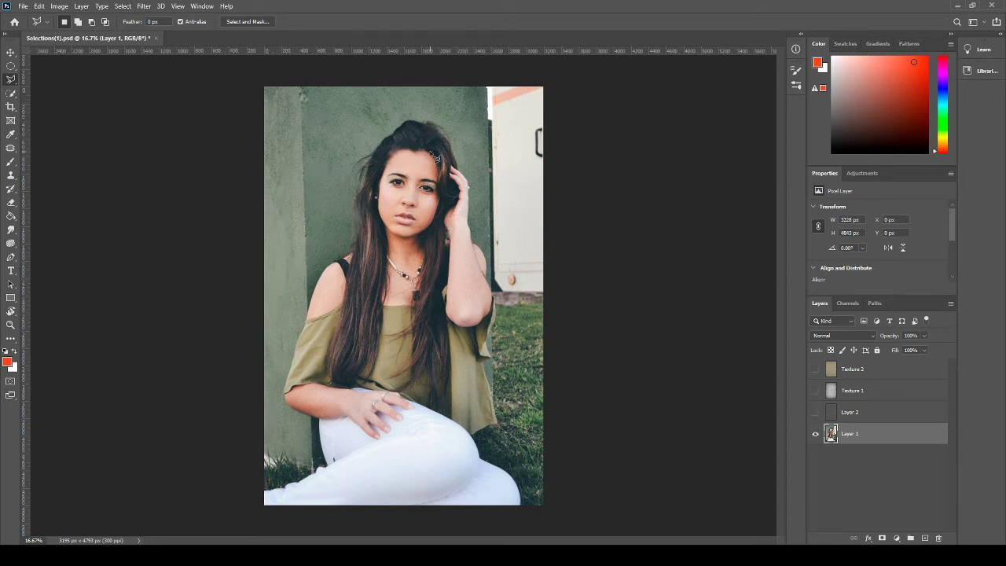
Step: Draw a Polygonal Lasso selection of about 2620 by 4416 px along the green wall's edges, cutting diagonally across the woman's body
{"action": "left_click", "coordinate": [487, 88]}
{"action": "left_click", "coordinate": [495, 297]}
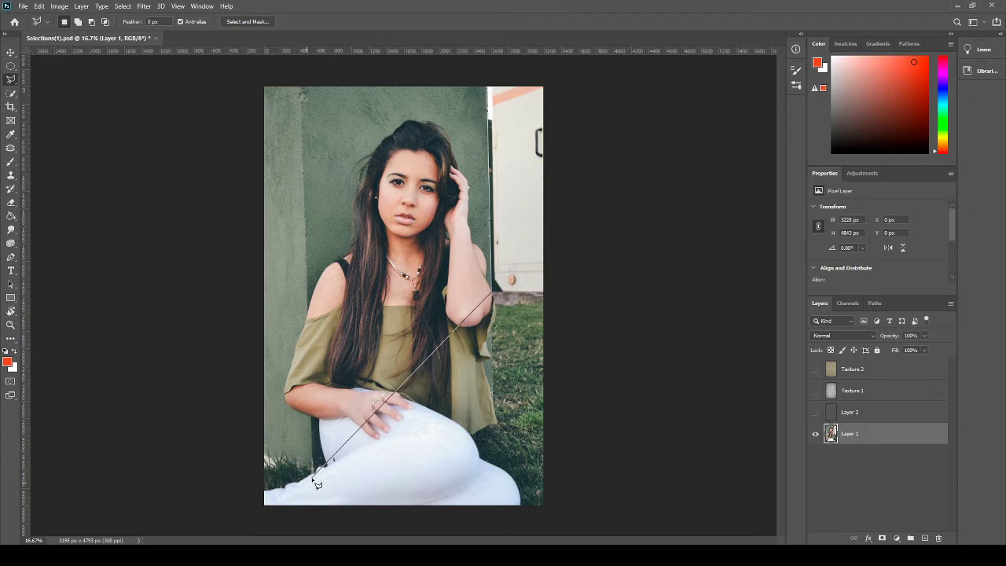
{"action": "left_click", "coordinate": [319, 467]}
{"action": "left_click", "coordinate": [264, 458]}
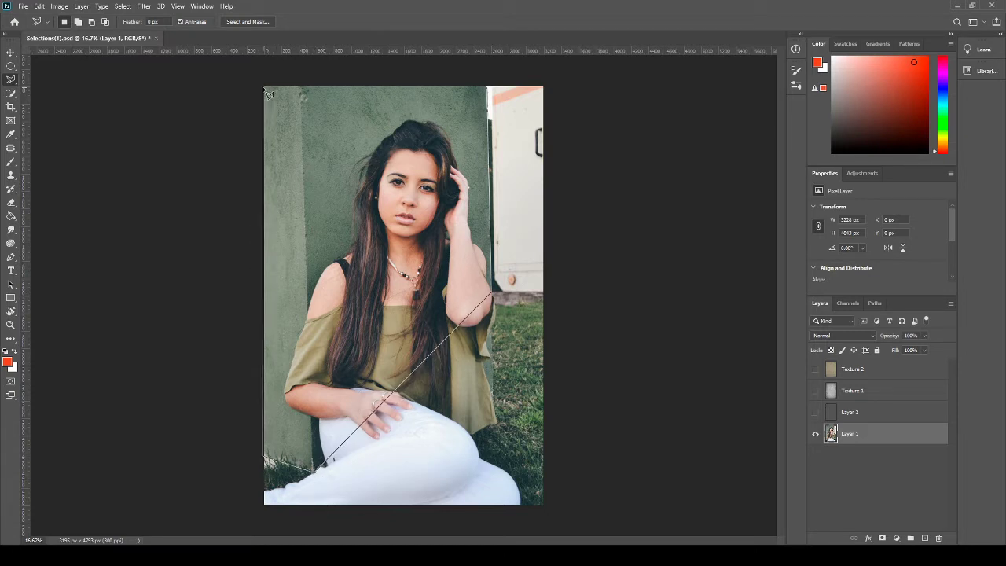
{"action": "left_click", "coordinate": [265, 88]}
{"action": "left_click", "coordinate": [490, 88]}
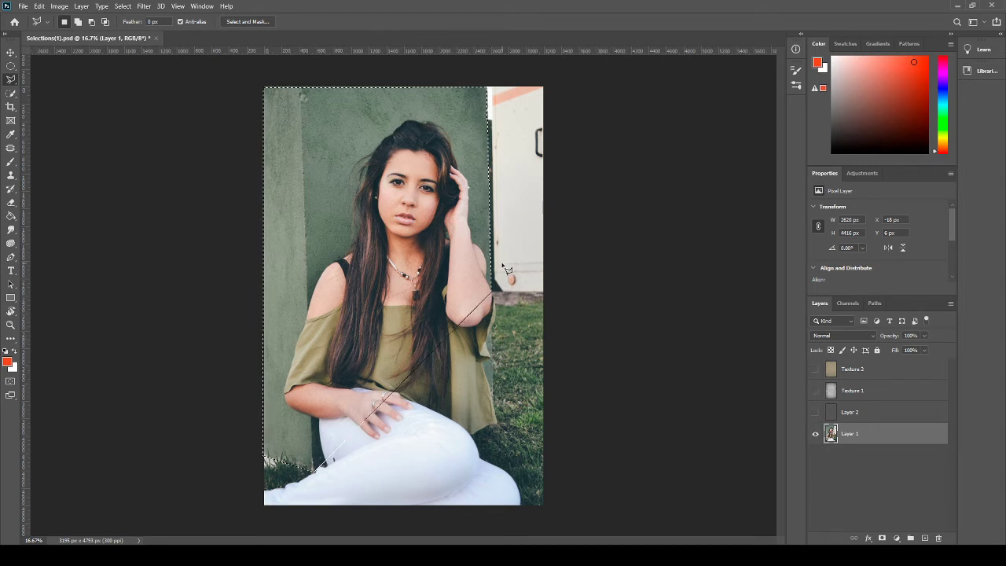
Step: Clear the wall selection and trace the forearm and hand resting on the trousers with the Magnetic Lasso, about 1491 by 646 px
{"action": "key", "text": "Escape"}
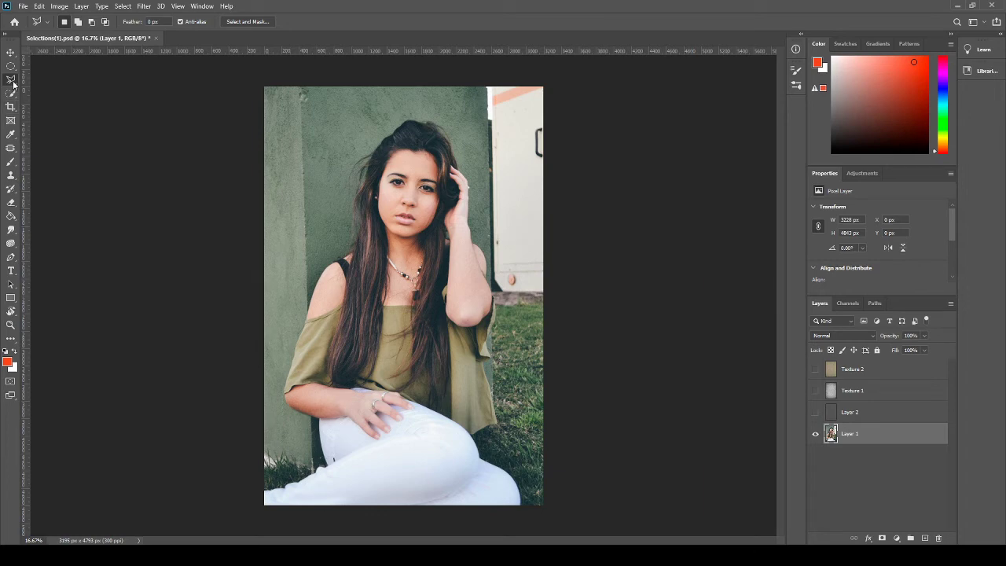
{"action": "key", "text": "shift+l"}
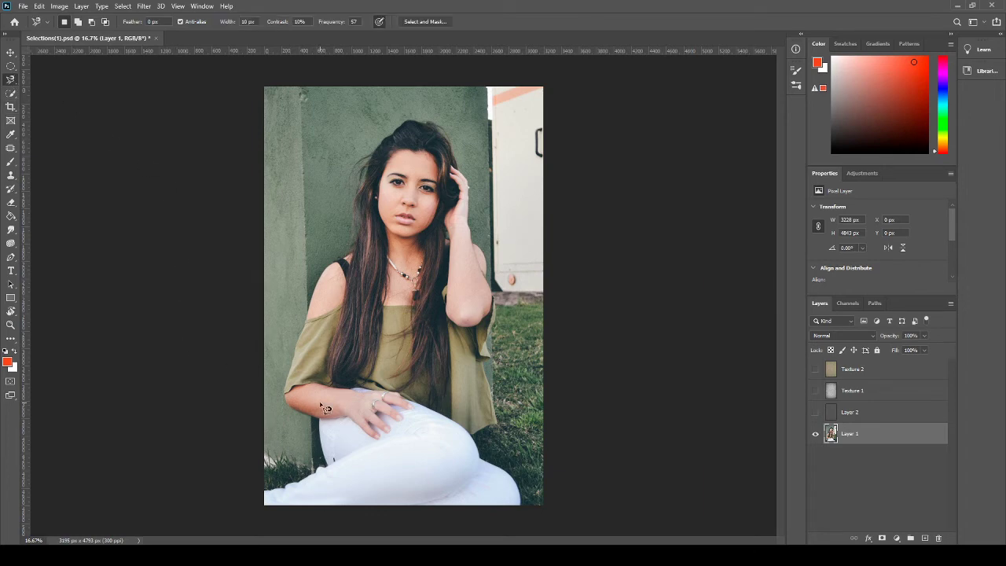
{"action": "scroll", "coordinate": [327, 415], "scroll_direction": "up", "scroll_amount": 1}
{"action": "scroll", "coordinate": [326, 415], "scroll_direction": "up", "scroll_amount": 5}
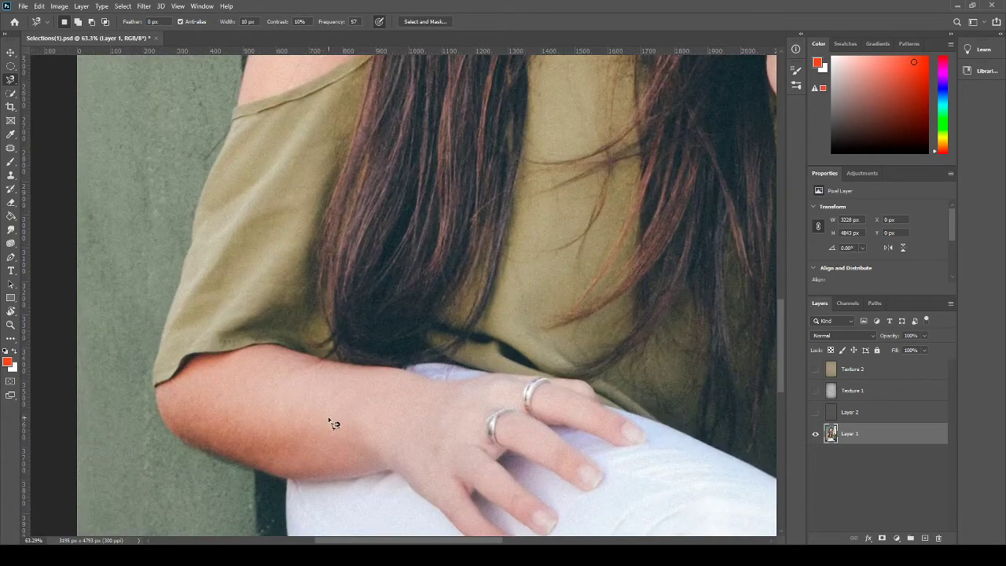
{"action": "mouse_move", "coordinate": [333, 420]}
{"action": "left_mouse_down"}
{"action": "mouse_move", "coordinate": [395, 271]}
{"action": "mouse_move", "coordinate": [363, 282]}
{"action": "left_mouse_up"}
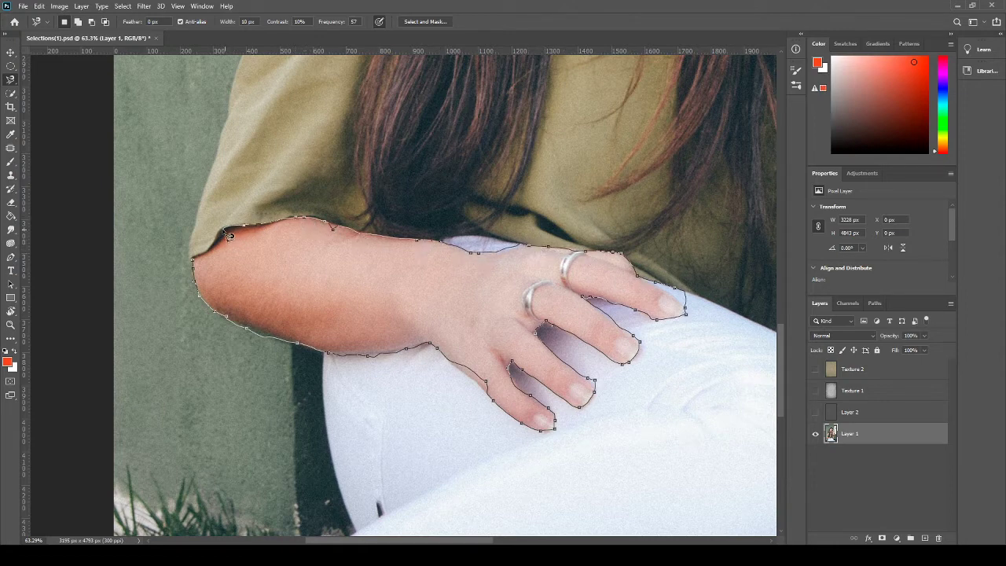
{"action": "left_click", "coordinate": [198, 268]}
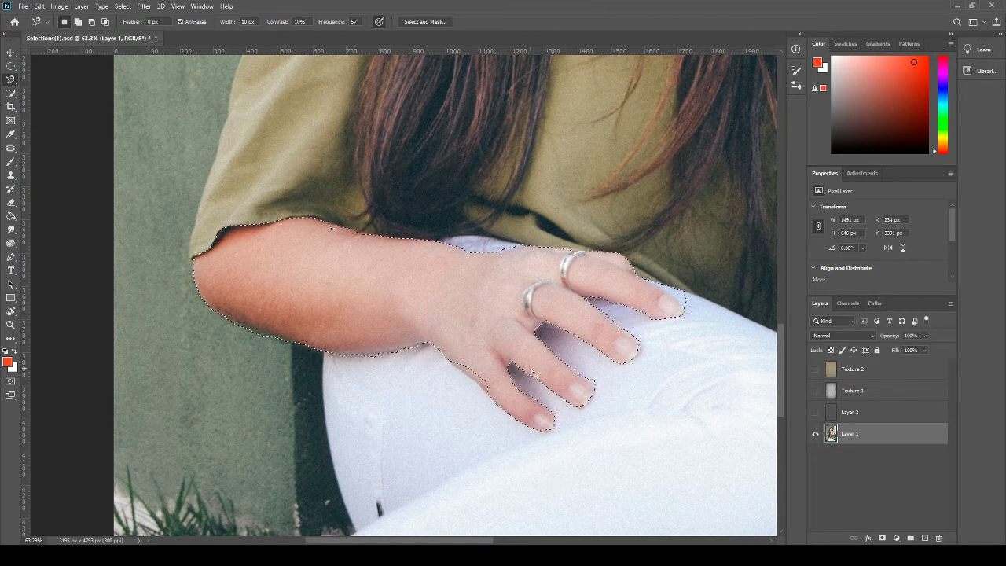
Step: Shift the magnetic selection's outline toward the wall, undo the shift and clear the selection
{"action": "left_click_drag", "start_coordinate": [502, 322], "coordinate": [393, 315]}
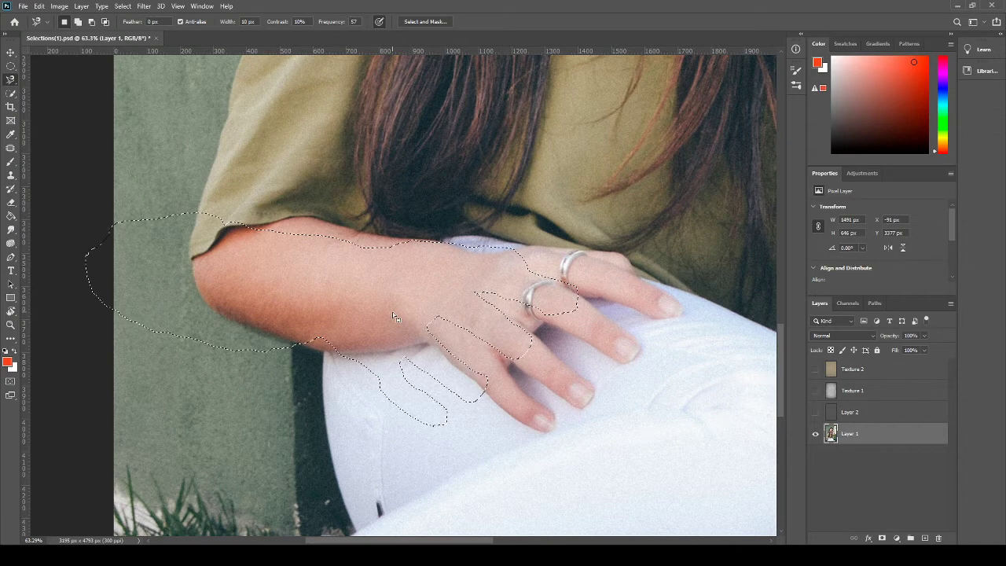
{"action": "key", "text": "ctrl+z"}
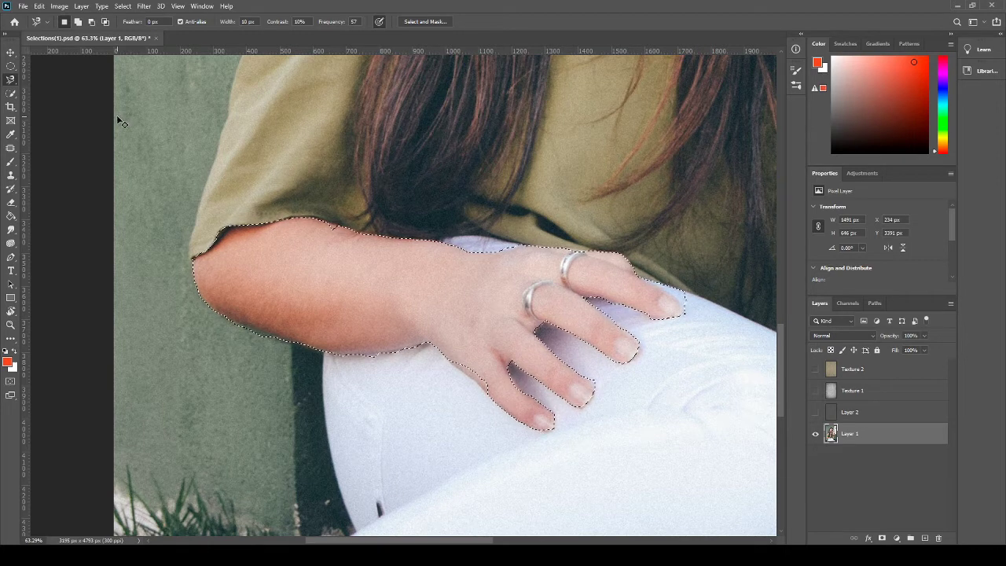
{"action": "key", "text": "ctrl+d"}
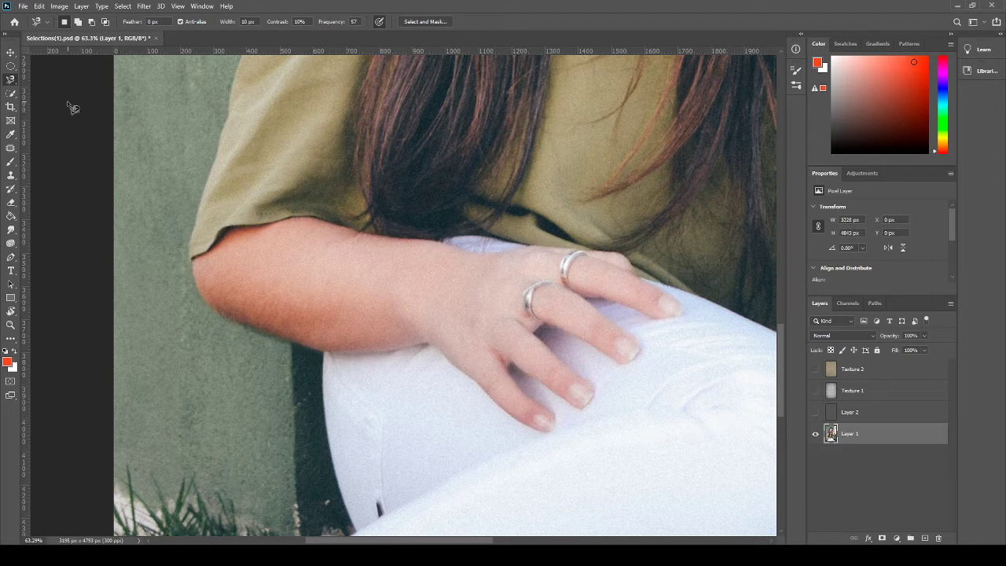
Step: Paint a Quick Selection over the forearm, hand and fingers, about 1484 by 652 px
{"action": "left_click", "coordinate": [11, 93]}
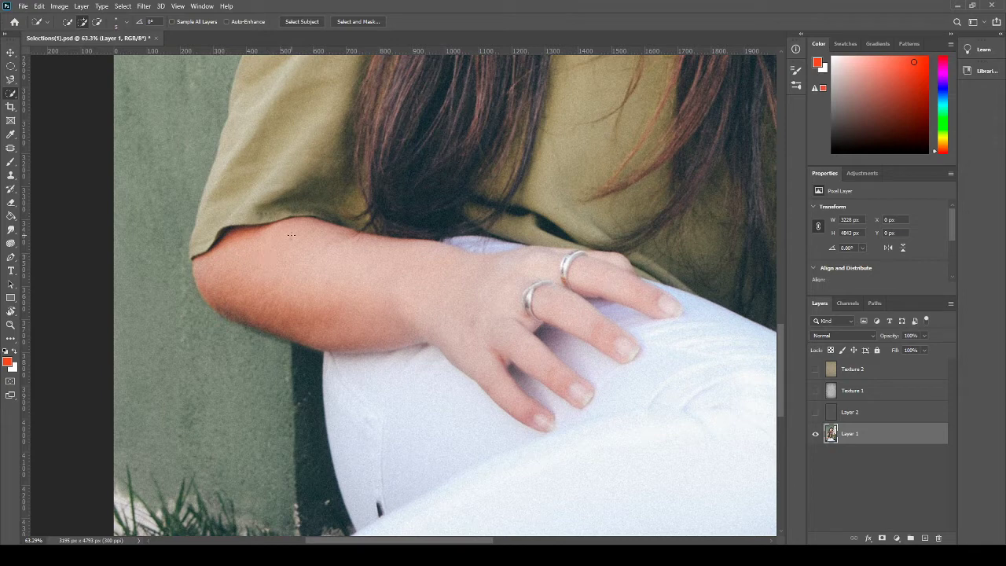
{"action": "mouse_move", "coordinate": [285, 239]}
{"action": "left_mouse_down"}
{"action": "mouse_move", "coordinate": [250, 245]}
{"action": "mouse_move", "coordinate": [290, 242]}
{"action": "left_mouse_up"}
{"action": "mouse_move", "coordinate": [213, 259]}
{"action": "left_mouse_down"}
{"action": "mouse_move", "coordinate": [255, 264]}
{"action": "mouse_move", "coordinate": [244, 290]}
{"action": "mouse_move", "coordinate": [293, 274]}
{"action": "mouse_move", "coordinate": [346, 325]}
{"action": "mouse_move", "coordinate": [439, 319]}
{"action": "left_mouse_up"}
{"action": "mouse_move", "coordinate": [511, 276]}
{"action": "left_mouse_down"}
{"action": "mouse_move", "coordinate": [615, 276]}
{"action": "mouse_move", "coordinate": [672, 305]}
{"action": "mouse_move", "coordinate": [599, 279]}
{"action": "mouse_move", "coordinate": [528, 285]}
{"action": "mouse_move", "coordinate": [608, 329]}
{"action": "left_mouse_up"}
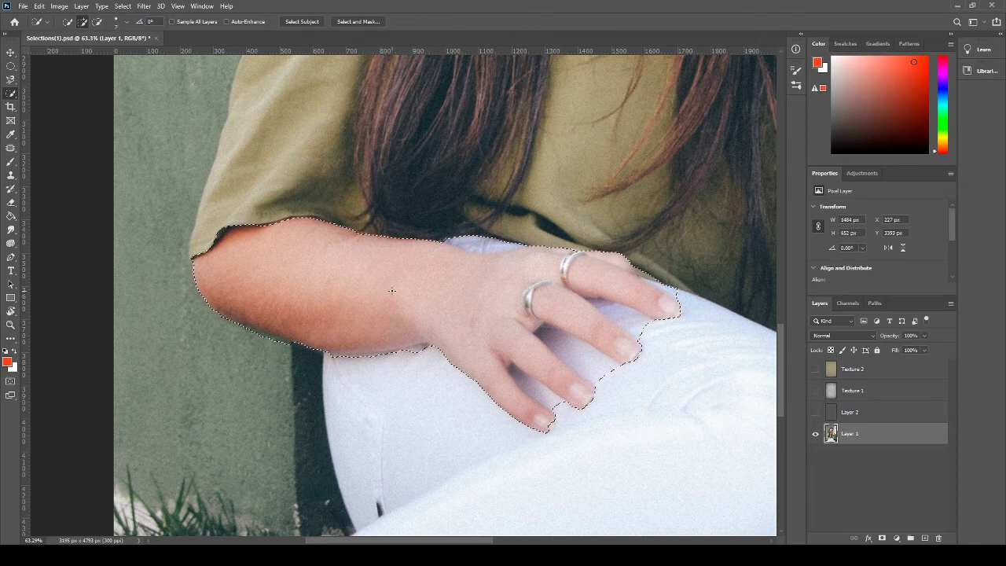
Step: Enlarge the Quick Selection brush to 30 px and repaint the forearm and hand in New Selection mode
{"action": "key", "text": "bracketright"}
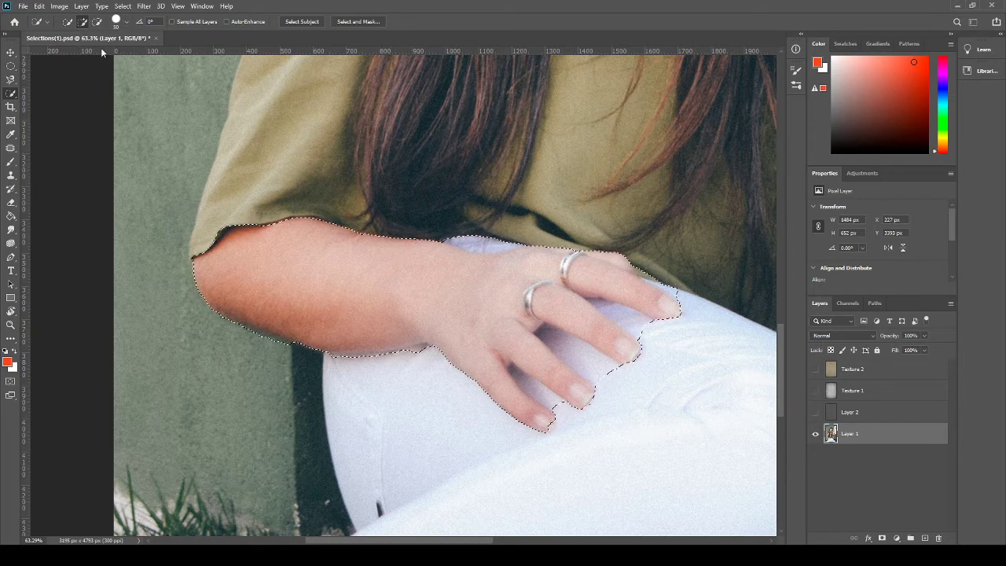
{"action": "left_click", "coordinate": [69, 22]}
{"action": "left_click_drag", "start_coordinate": [464, 211], "coordinate": [570, 236]}
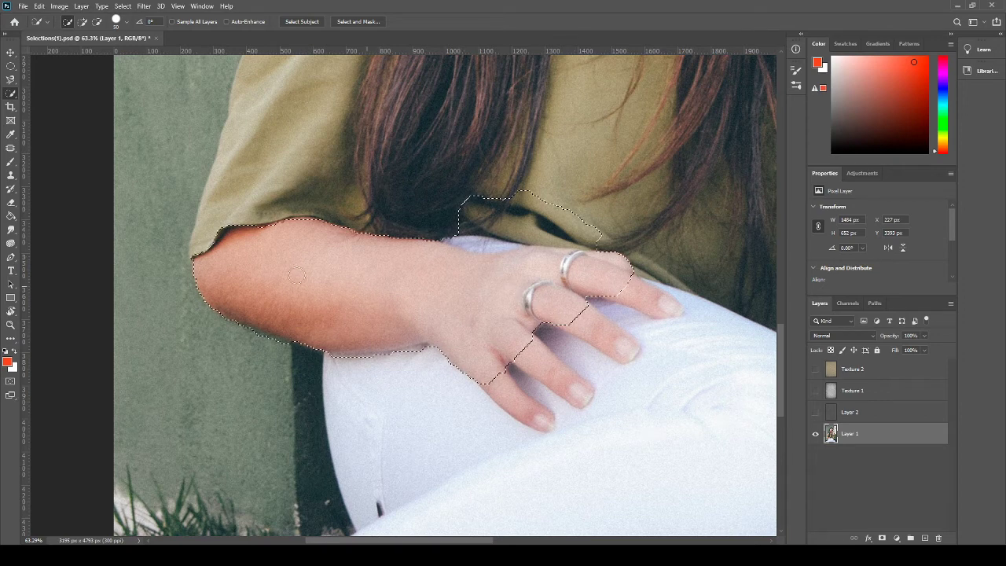
{"action": "mouse_move", "coordinate": [432, 267]}
{"action": "left_mouse_down"}
{"action": "mouse_move", "coordinate": [375, 265]}
{"action": "mouse_move", "coordinate": [400, 270]}
{"action": "mouse_move", "coordinate": [404, 261]}
{"action": "left_mouse_up"}
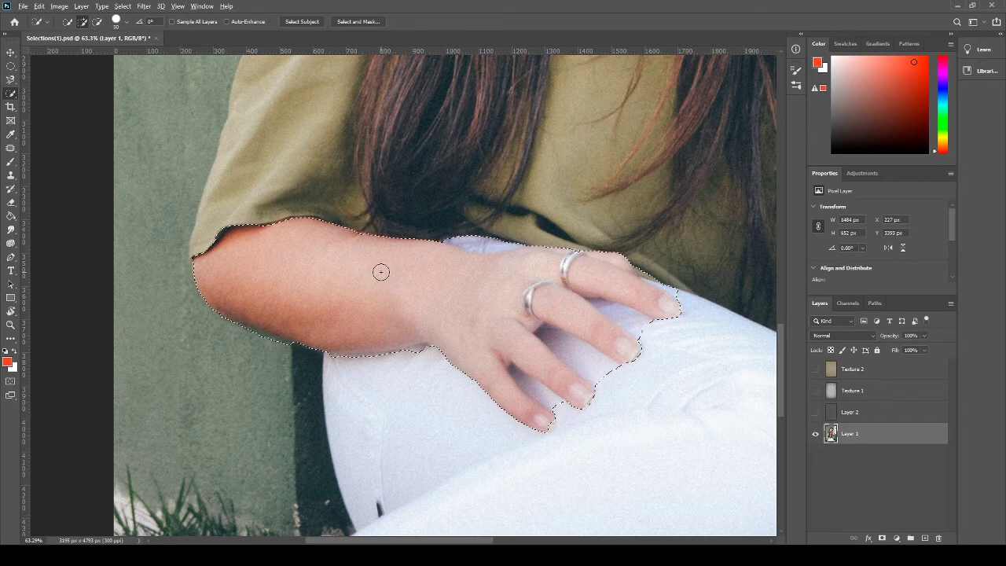
Step: Refine the Quick Selection with a brush reduced to 10 px, subtracting the trouser areas between the fingers and along the forearm's lower edge
{"action": "key", "text": "alt"}
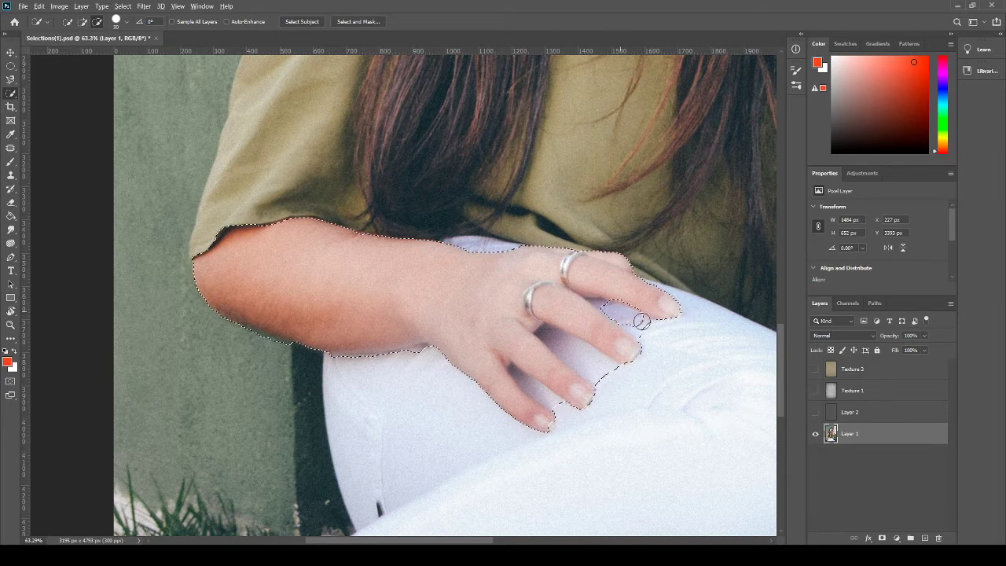
{"action": "left_click_drag", "start_coordinate": [674, 343], "coordinate": [668, 340]}
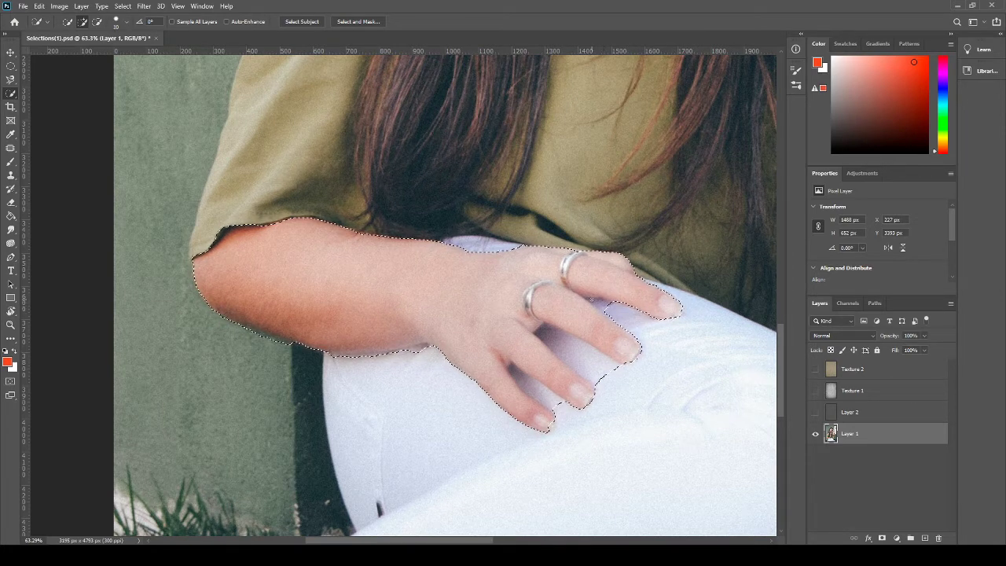
{"action": "key", "text": "alt"}
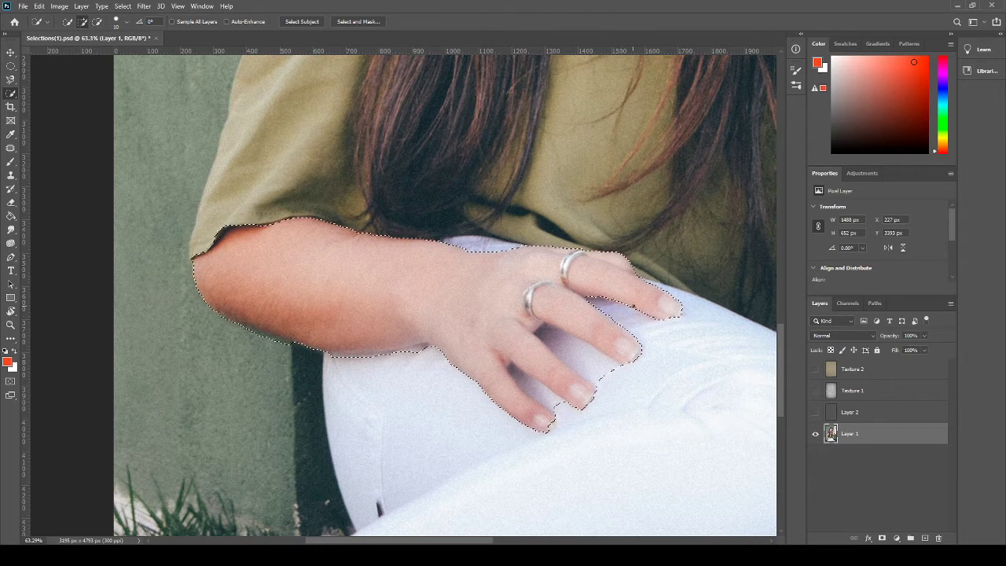
{"action": "key", "text": "alt"}
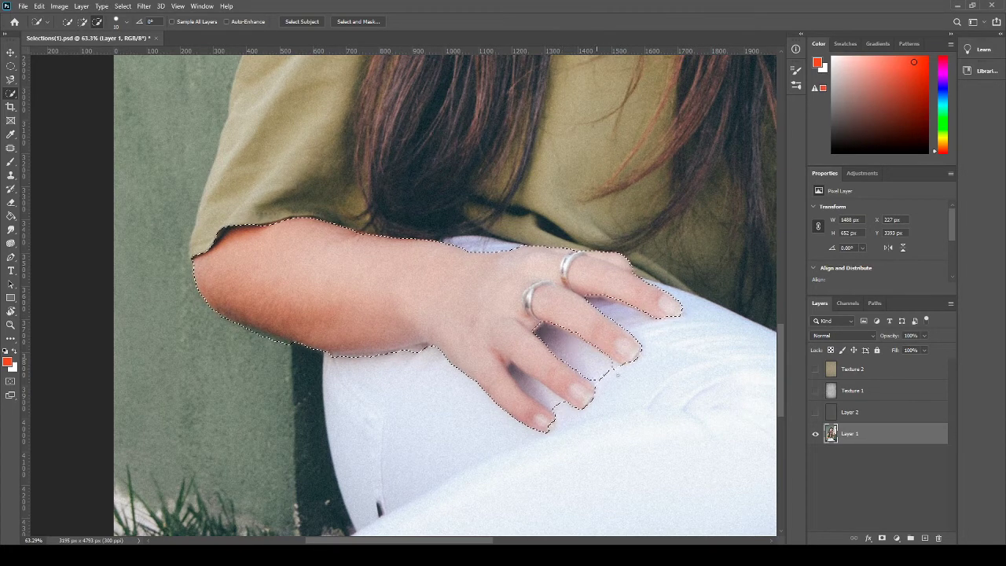
{"action": "left_click", "coordinate": [538, 386], "text": "alt"}
{"action": "left_click_drag", "start_coordinate": [520, 343], "coordinate": [575, 386]}
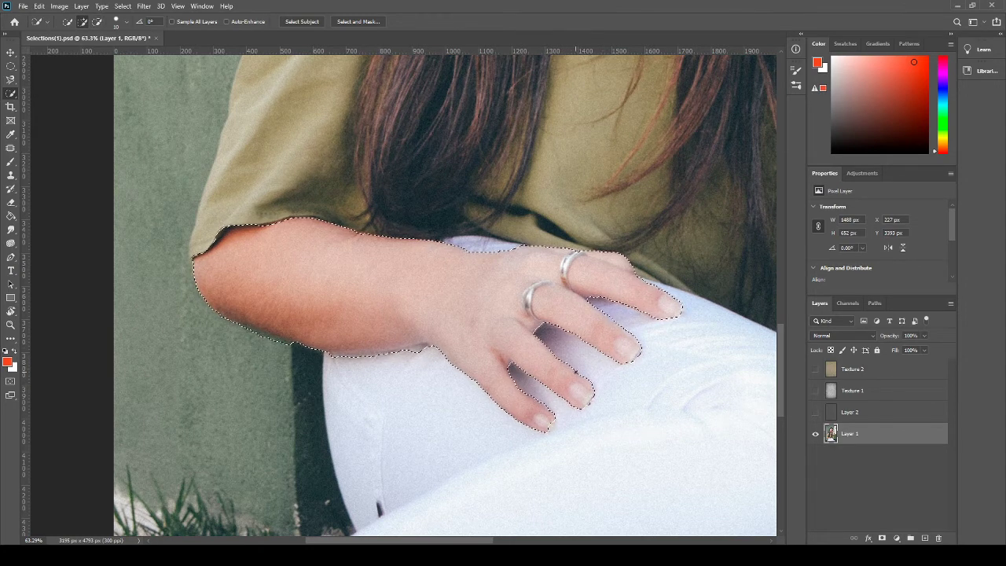
{"action": "left_click", "coordinate": [417, 351], "text": "alt"}
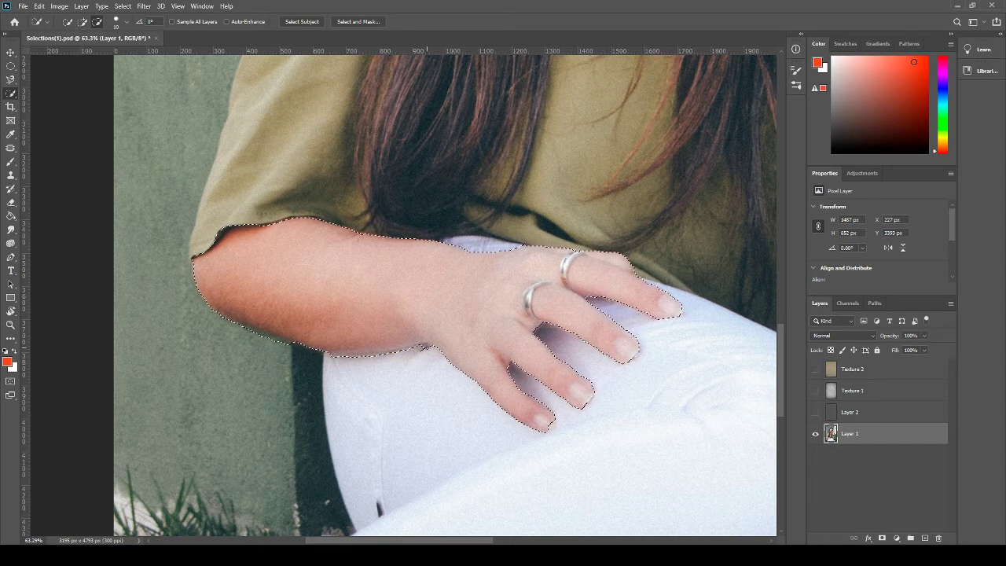
{"action": "left_click_drag", "start_coordinate": [409, 351], "coordinate": [491, 387]}
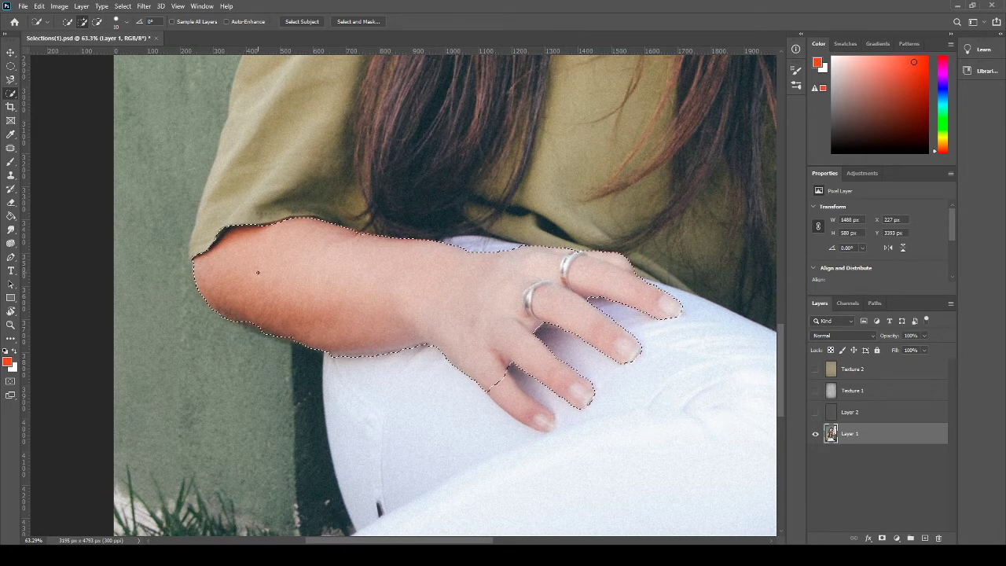
Step: Try moving the quick-selected forearm and hand up over the hair, undo the move and clear the selection
{"action": "key", "text": "v"}
{"action": "left_click_drag", "start_coordinate": [333, 274], "coordinate": [420, 107]}
{"action": "key", "text": "ctrl+z"}
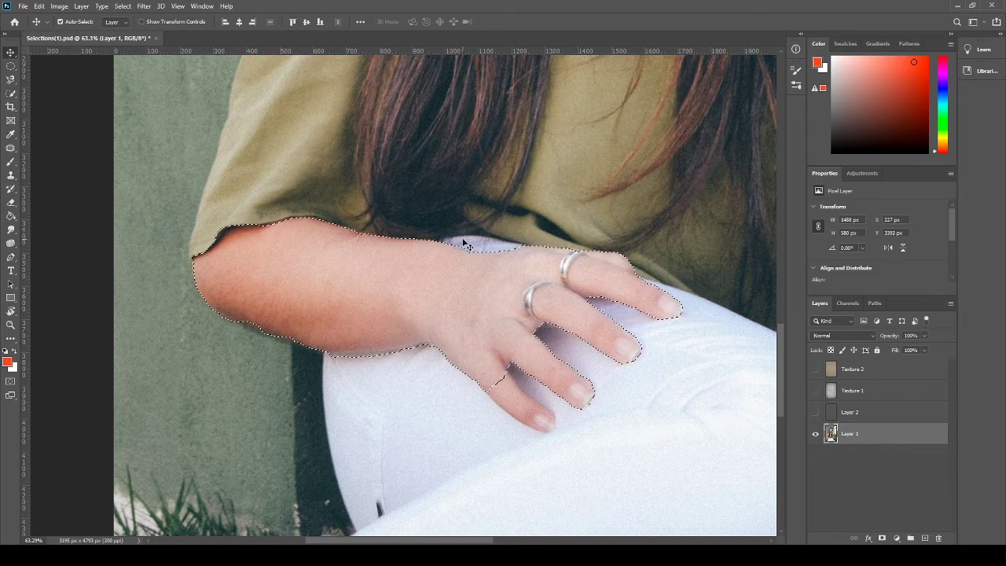
{"action": "key", "text": "ctrl+d"}
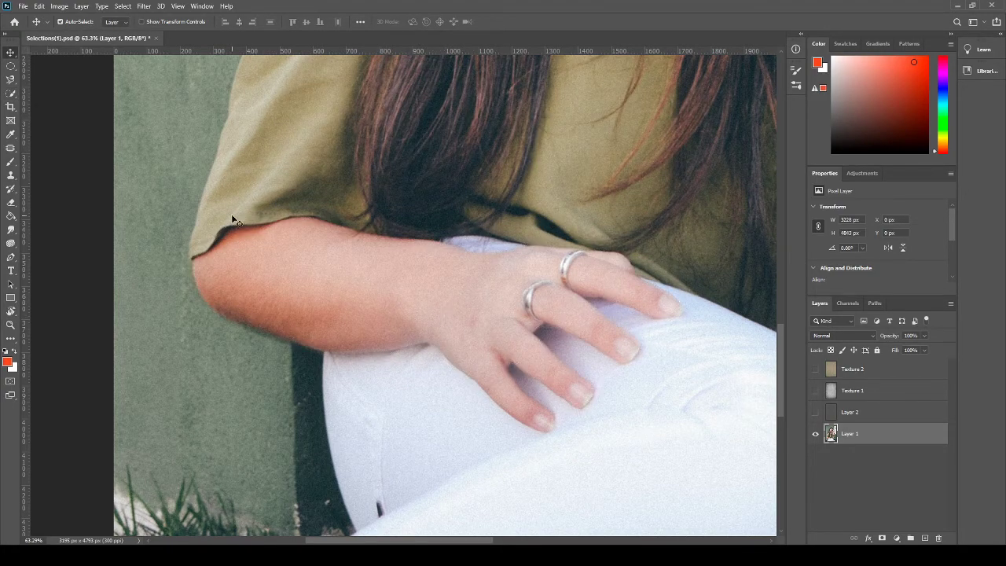
Step: Select the forearm and hand's lighter skin tones with the Magic Wand at tolerance 32
{"action": "left_click", "coordinate": [11, 94]}
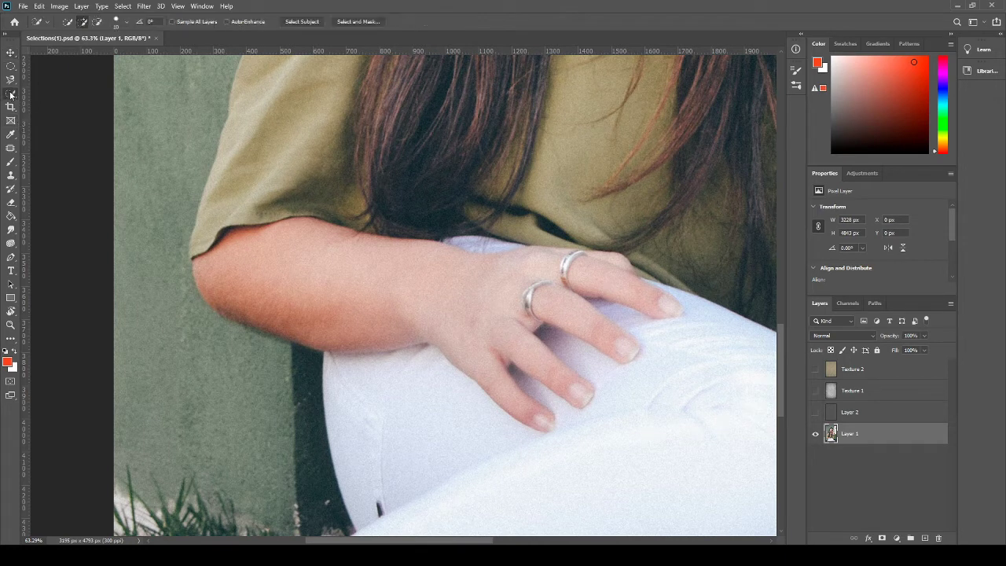
{"action": "key", "text": "shift+w"}
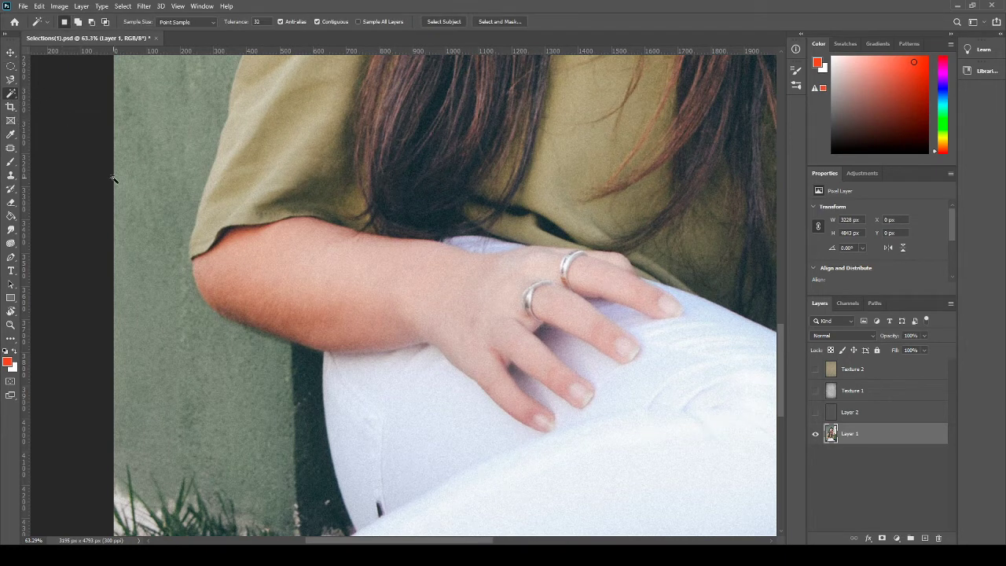
{"action": "left_click", "coordinate": [346, 275]}
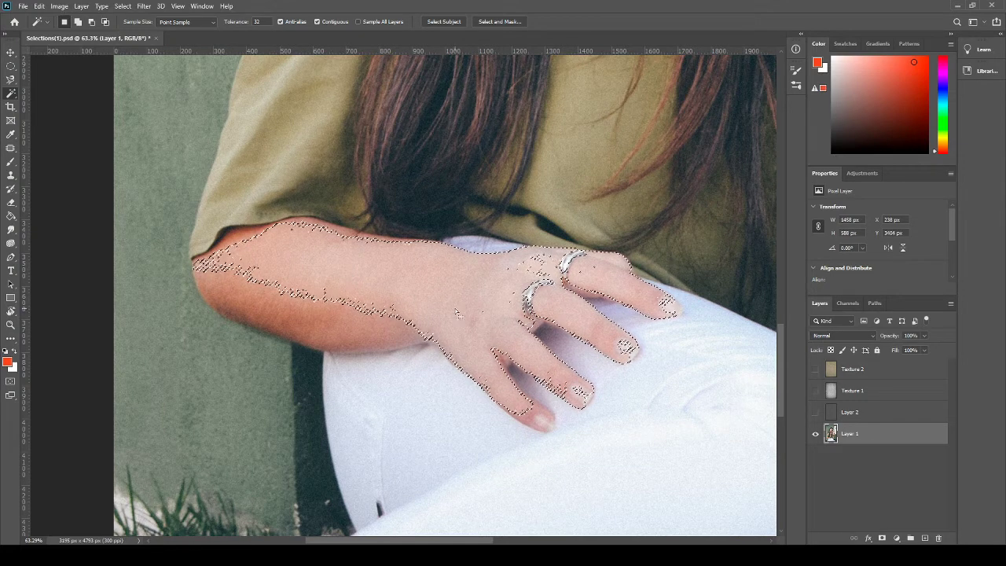
Step: Try moving the wand-selected skin pixels upward over the shirt, undo the move and deselect
{"action": "key", "text": "v"}
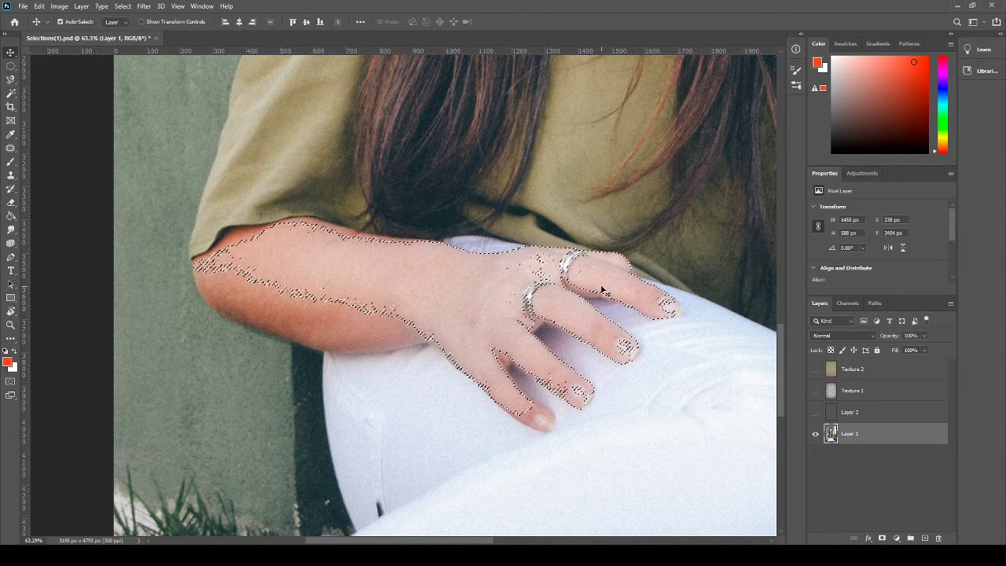
{"action": "left_click_drag", "start_coordinate": [484, 292], "coordinate": [488, 120]}
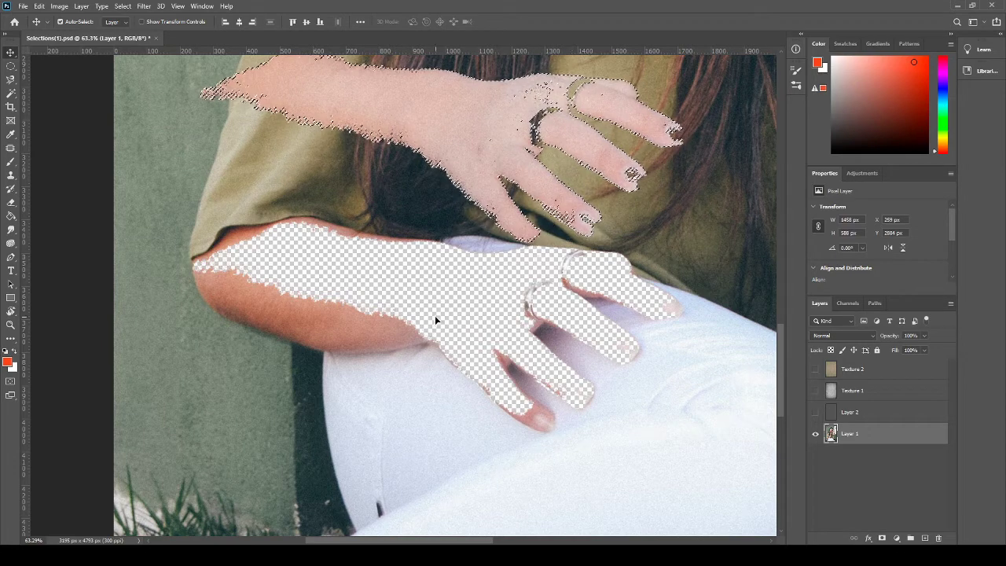
{"action": "key", "text": "ctrl+z"}
{"action": "key", "text": "ctrl+d"}
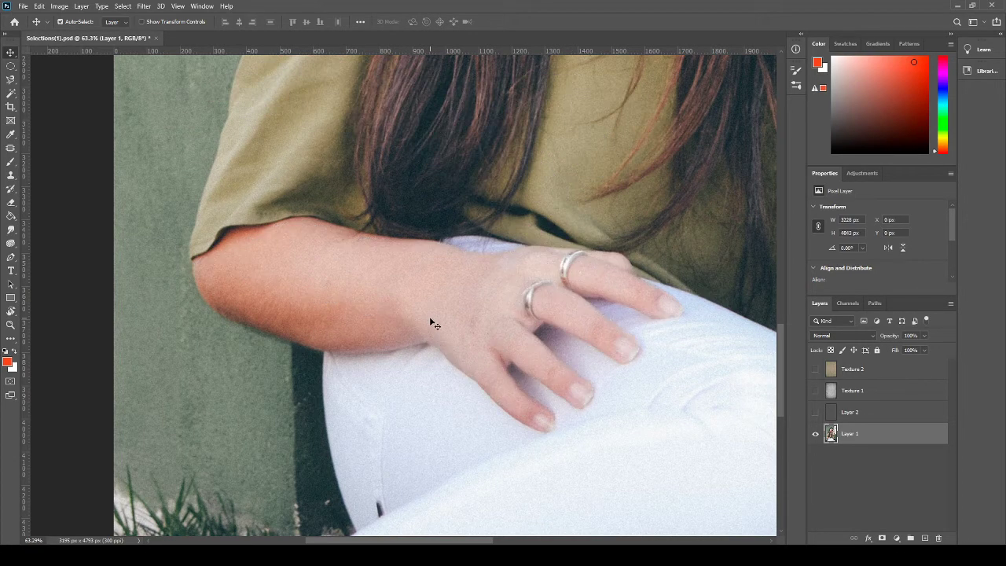
Step: Raise the Magic Wand tolerance to 141, sample the forearm with it and deselect the result
{"action": "key", "text": "w"}
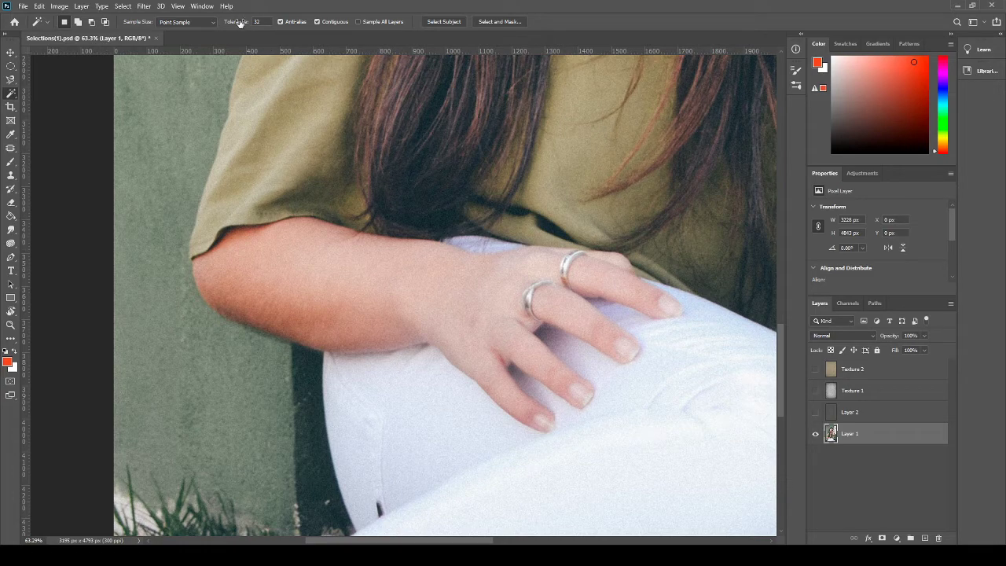
{"action": "left_click_drag", "start_coordinate": [240, 22], "coordinate": [299, 23]}
{"action": "left_click", "coordinate": [328, 264]}
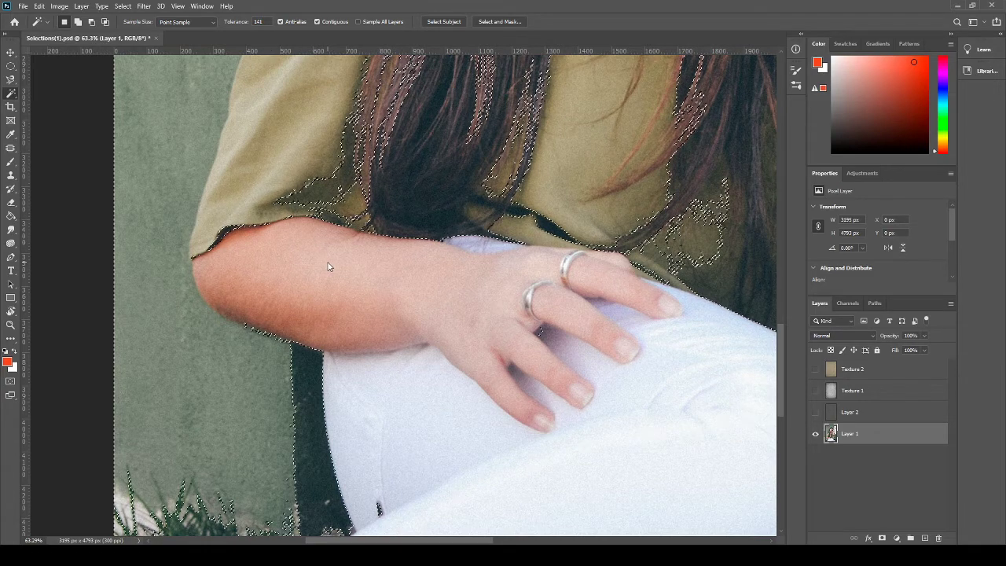
{"action": "key", "text": "ctrl+d"}
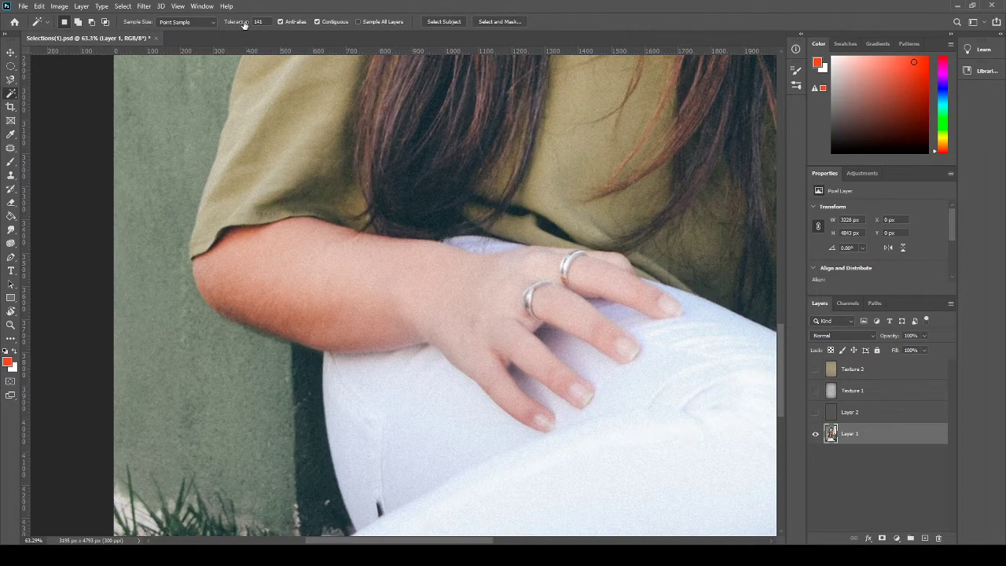
Step: Set the Magic Wand tolerance to 32, select the forearm's skin and add the hand's skin, about 1481 by 644 px overall
{"action": "type", "text": "32"}
{"action": "left_click", "coordinate": [303, 288]}
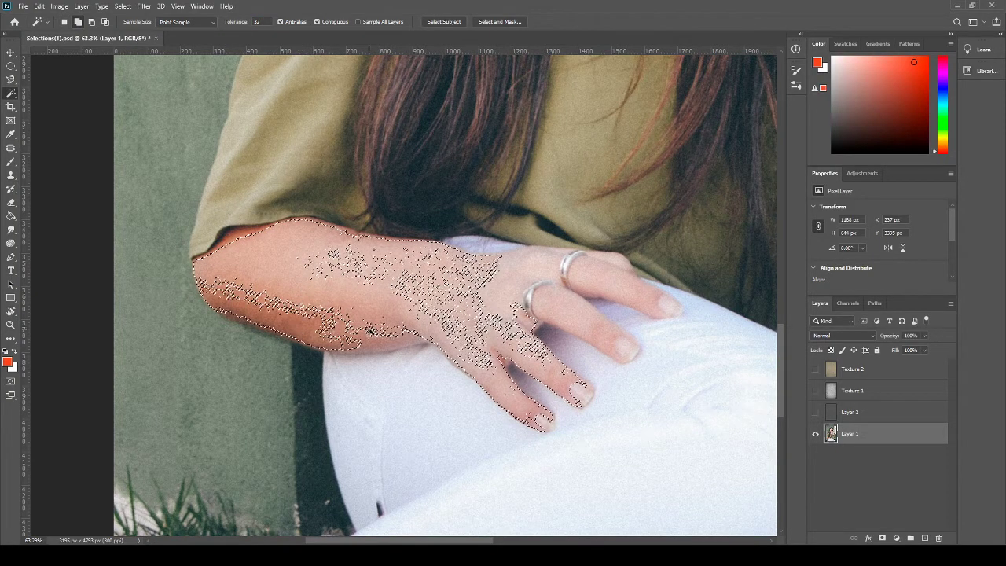
{"action": "left_click", "coordinate": [498, 292], "text": "shift"}
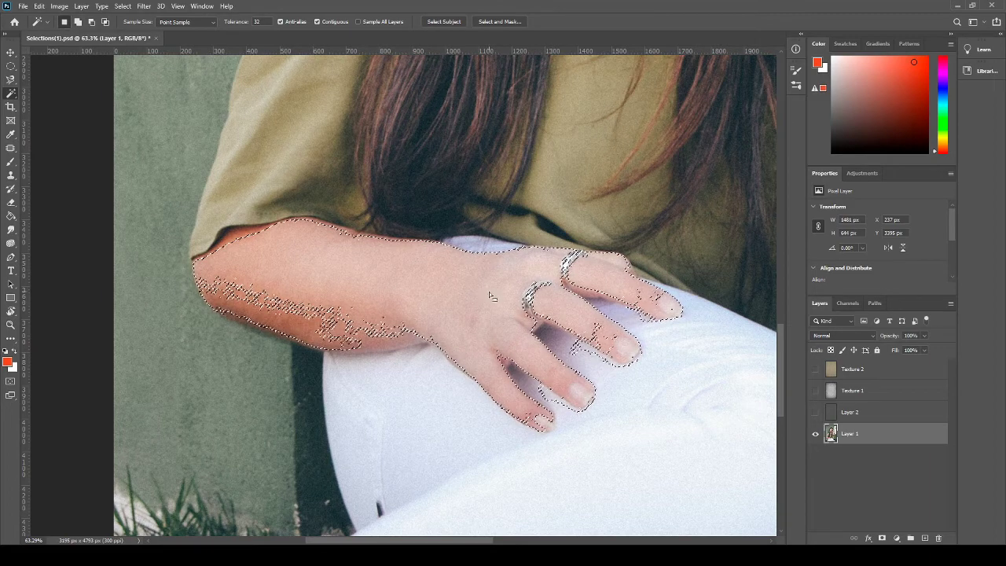
Step: Try moving the combined forearm and hand selection upward, undo the move and clear the selection
{"action": "key", "text": "v"}
{"action": "left_click_drag", "start_coordinate": [468, 289], "coordinate": [508, 129]}
{"action": "key", "text": "ctrl+z"}
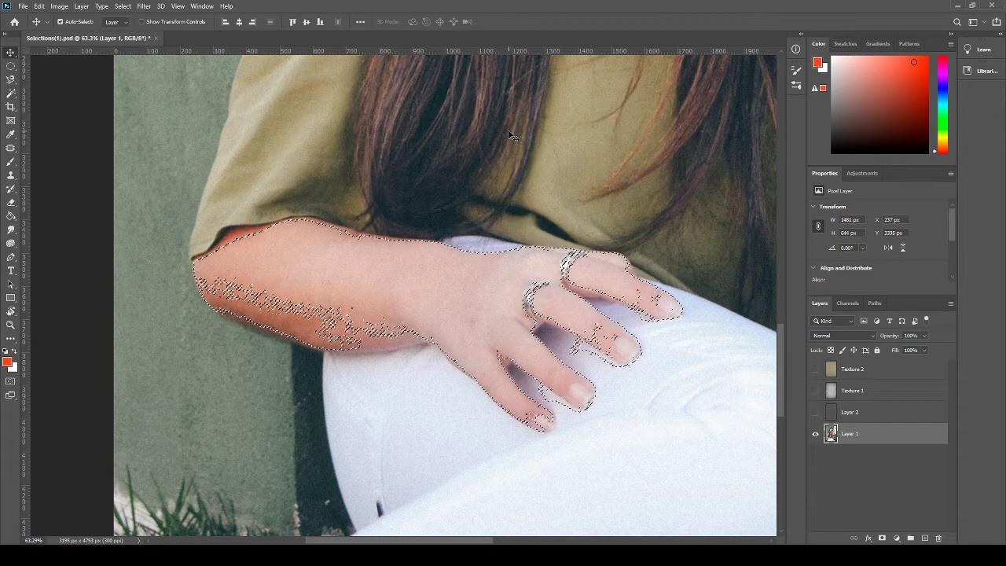
{"action": "key", "text": "ctrl+d"}
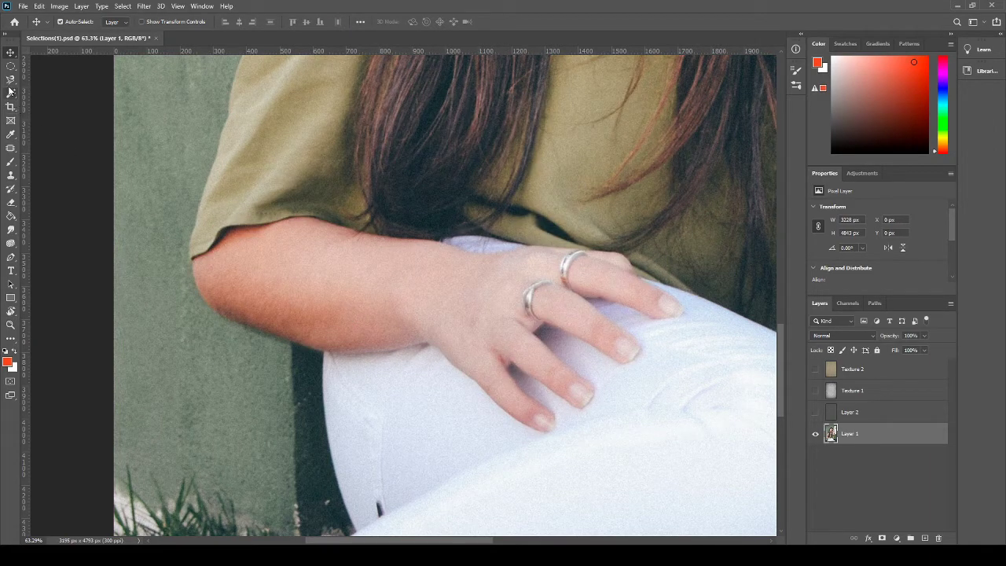
Step: Try an Object Selection in Rectangle mode around one eye on Layer 1 and shift the result, undo the shift and deselect
{"action": "left_click", "coordinate": [13, 95]}
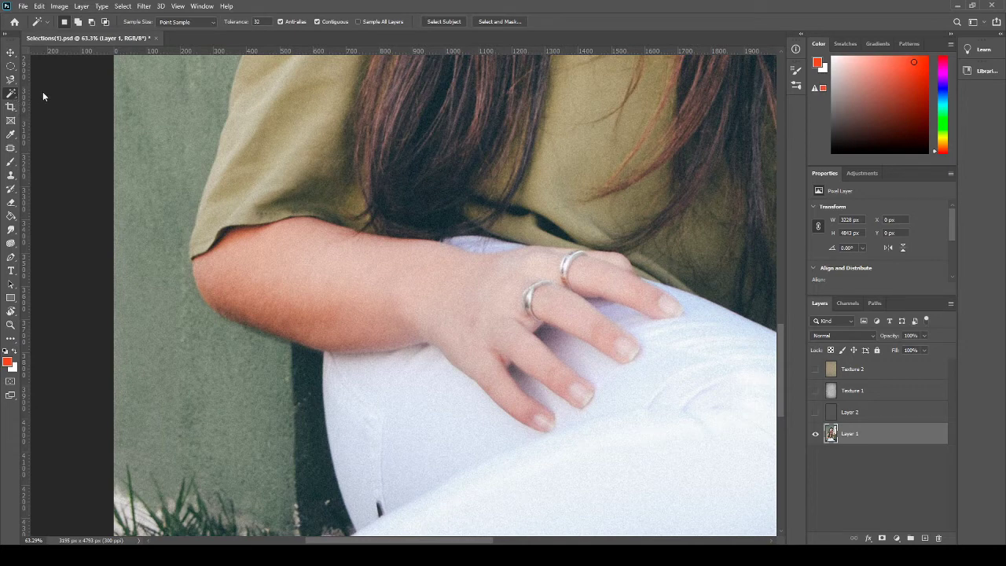
{"action": "key", "text": "shift+w"}
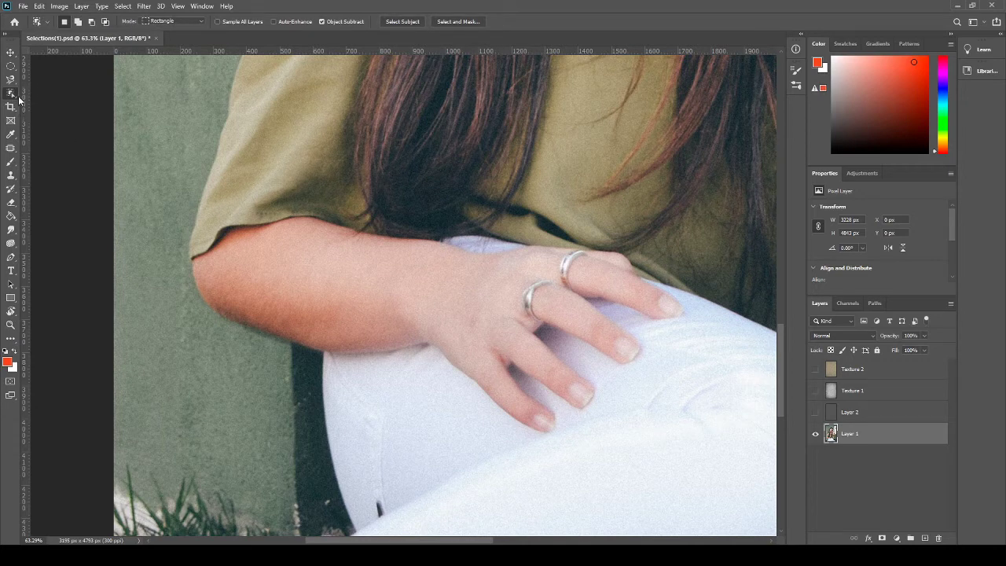
{"action": "scroll", "coordinate": [410, 373], "scroll_direction": "down", "scroll_amount": 1}
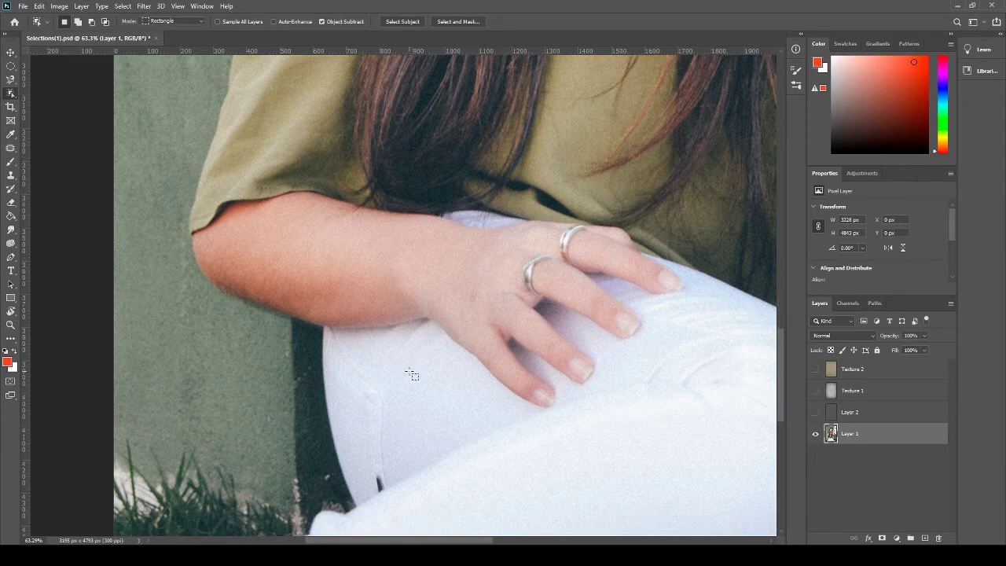
{"action": "scroll", "coordinate": [410, 373], "scroll_direction": "down", "scroll_amount": 8}
{"action": "left_click_drag", "start_coordinate": [513, 152], "coordinate": [375, 426]}
{"action": "scroll", "coordinate": [363, 196], "scroll_direction": "up", "scroll_amount": 8}
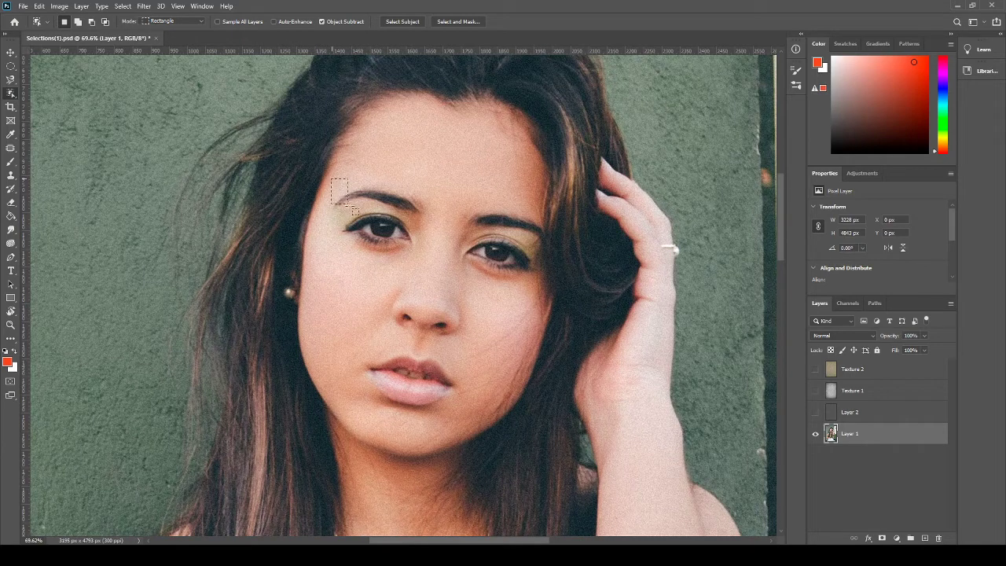
{"action": "left_click_drag", "start_coordinate": [332, 179], "coordinate": [438, 258]}
{"action": "left_click_drag", "start_coordinate": [400, 234], "coordinate": [456, 158]}
{"action": "key", "text": "ctrl+z"}
{"action": "key", "text": "ctrl+d"}
Step: Select the green wall behind the woman on Layer 1 with the Quick Selection tool, down to the grass
{"action": "key", "text": "shift+w"}
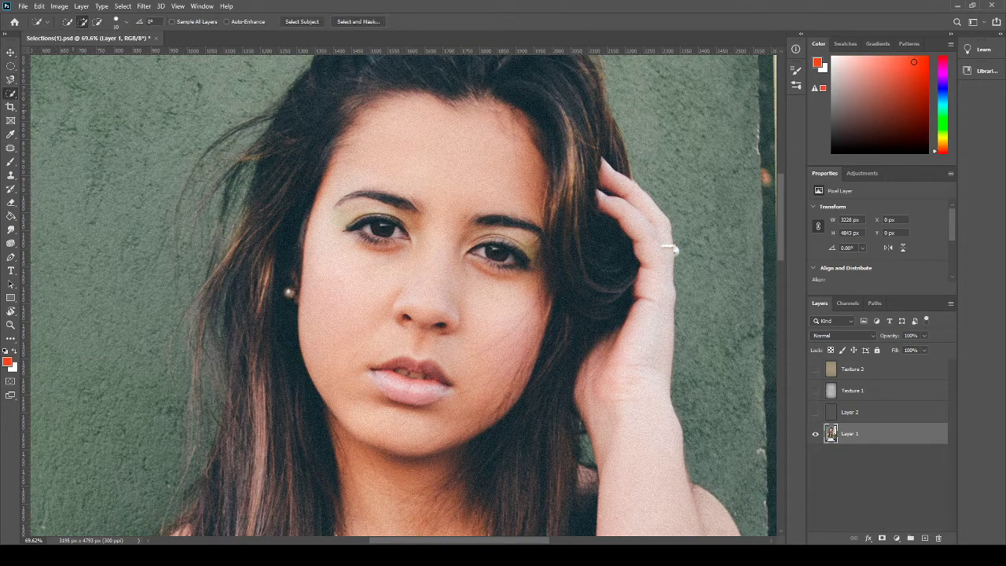
{"action": "key", "text": "ctrl+0"}
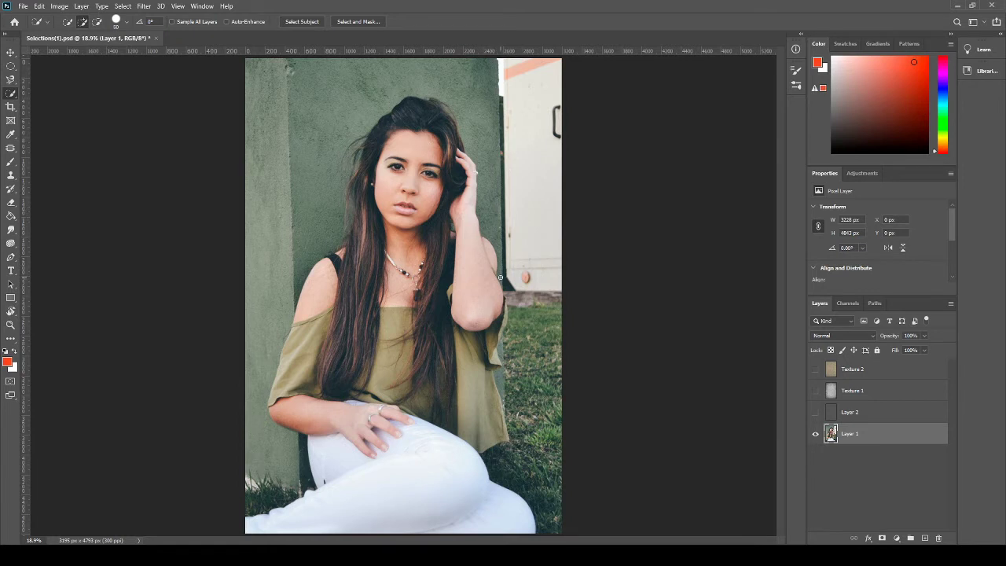
{"action": "mouse_move", "coordinate": [493, 230]}
{"action": "left_mouse_down"}
{"action": "mouse_move", "coordinate": [501, 270]}
{"action": "mouse_move", "coordinate": [472, 75]}
{"action": "mouse_move", "coordinate": [384, 61]}
{"action": "mouse_move", "coordinate": [277, 101]}
{"action": "mouse_move", "coordinate": [265, 88]}
{"action": "mouse_move", "coordinate": [274, 127]}
{"action": "mouse_move", "coordinate": [318, 197]}
{"action": "mouse_move", "coordinate": [319, 233]}
{"action": "mouse_move", "coordinate": [306, 250]}
{"action": "mouse_move", "coordinate": [267, 188]}
{"action": "left_mouse_up"}
{"action": "mouse_move", "coordinate": [266, 307]}
{"action": "left_mouse_down"}
{"action": "mouse_move", "coordinate": [283, 491]}
{"action": "mouse_move", "coordinate": [291, 464]}
{"action": "mouse_move", "coordinate": [284, 495]}
{"action": "left_mouse_up"}
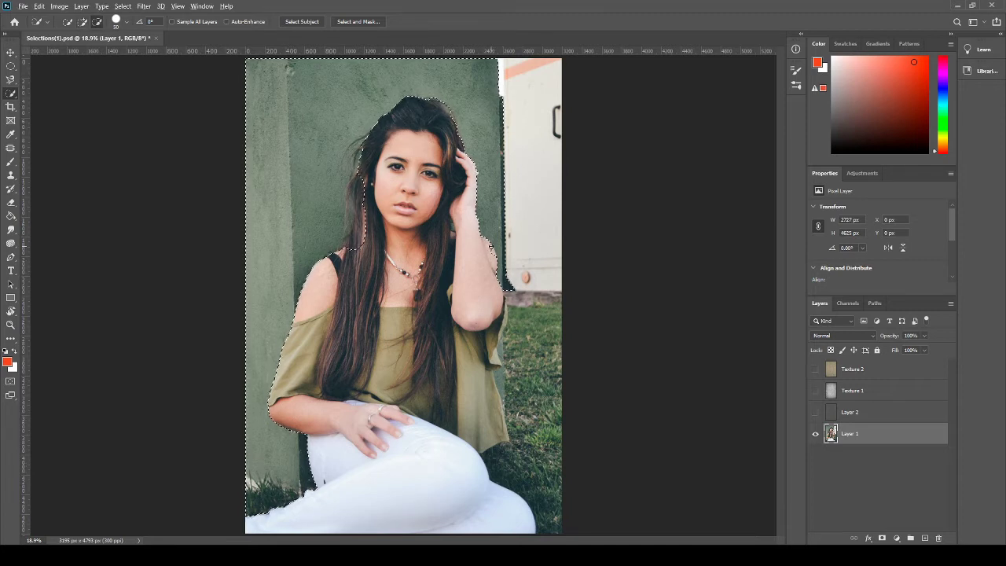
Step: Subtract the shoulder edge, the grass and the long hair beside the face from the wall selection
{"action": "left_click", "coordinate": [494, 254], "text": "alt"}
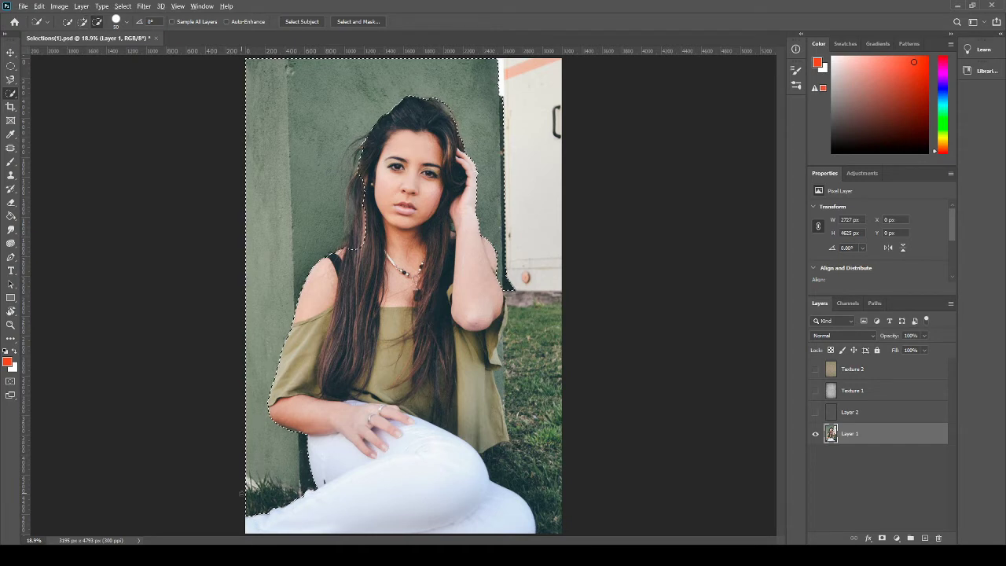
{"action": "left_click_drag", "start_coordinate": [258, 501], "coordinate": [296, 497]}
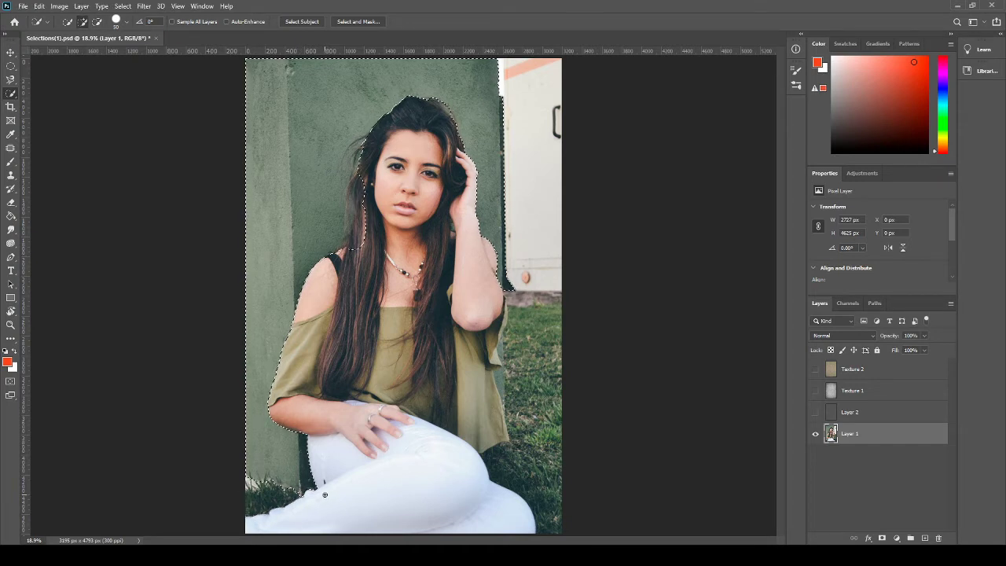
{"action": "left_click_drag", "start_coordinate": [364, 171], "coordinate": [358, 226]}
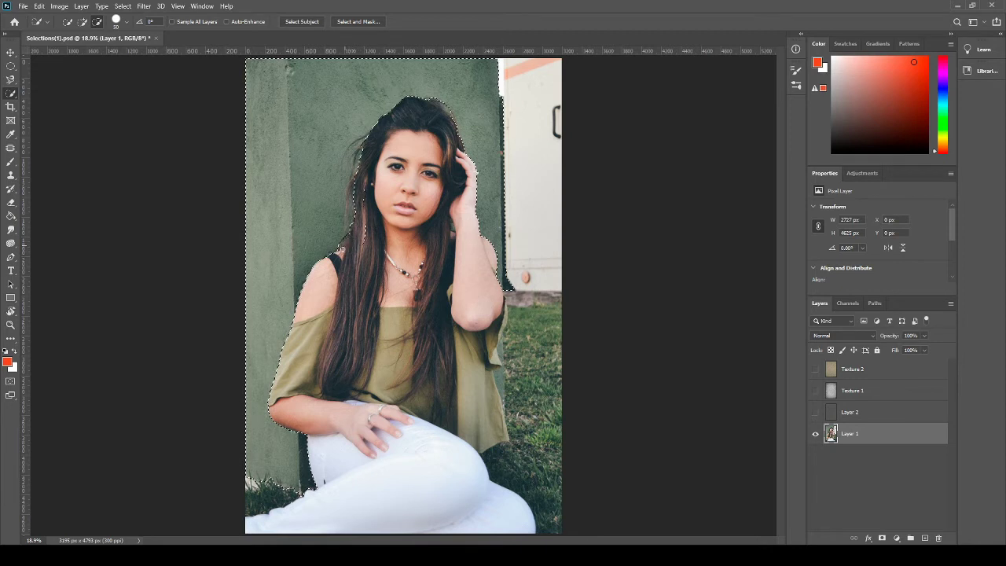
{"action": "mouse_move", "coordinate": [355, 185]}
{"action": "left_mouse_down"}
{"action": "mouse_move", "coordinate": [370, 137]}
{"action": "mouse_move", "coordinate": [355, 165]}
{"action": "left_mouse_up"}
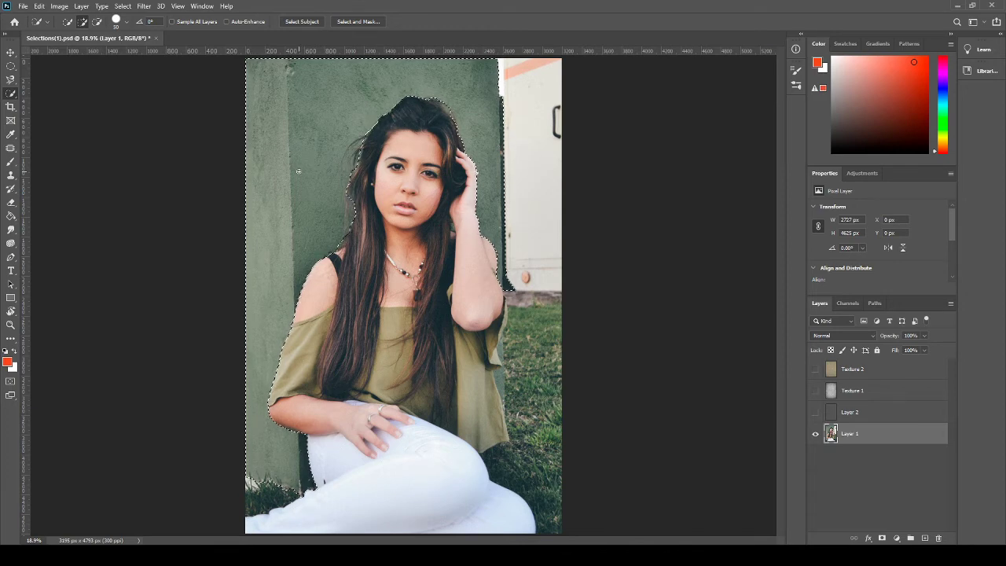
Step: Delete the selected wall pixels from Layer 1 and clear the selection
{"action": "key", "text": "Delete"}
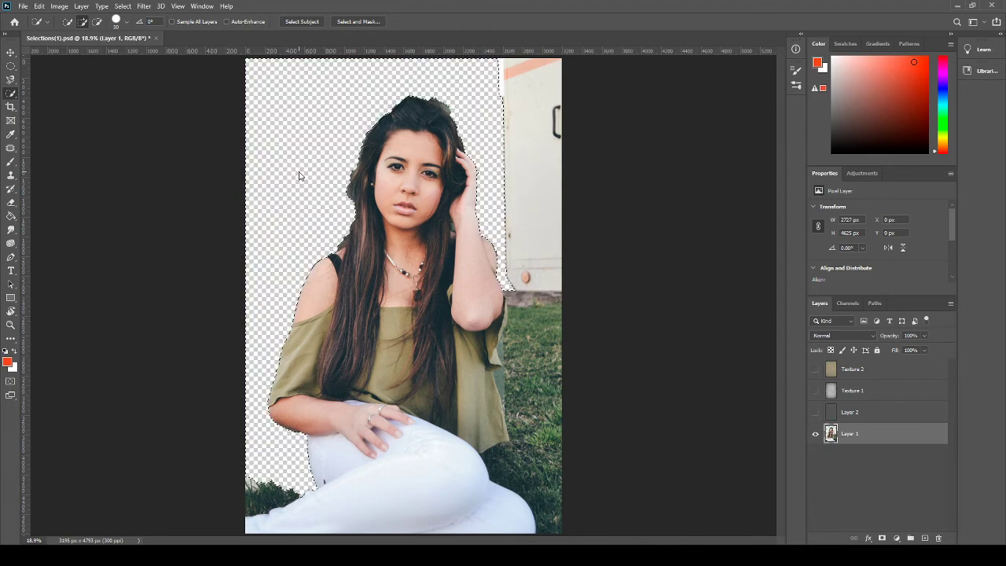
{"action": "key", "text": "v"}
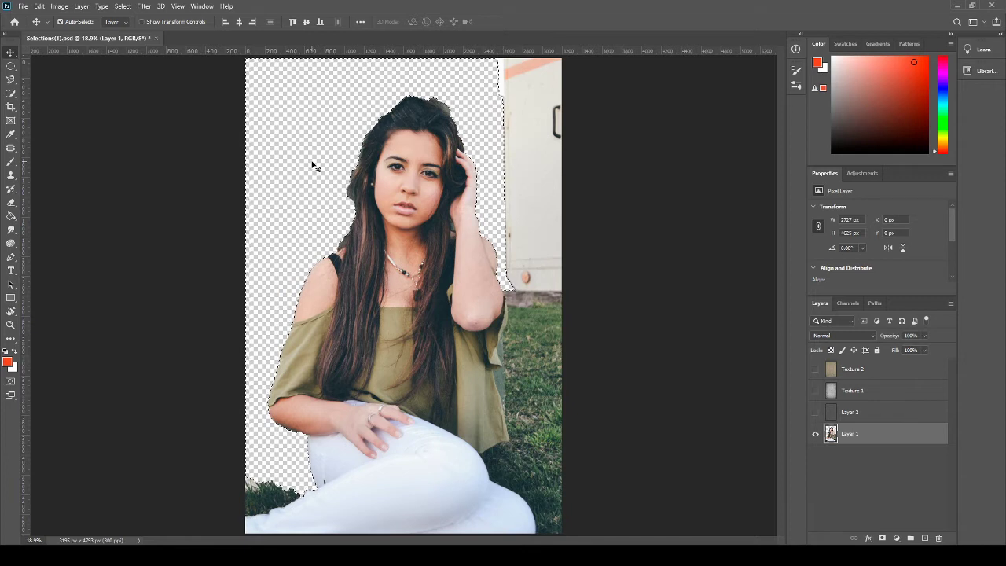
{"action": "key", "text": "ctrl+d"}
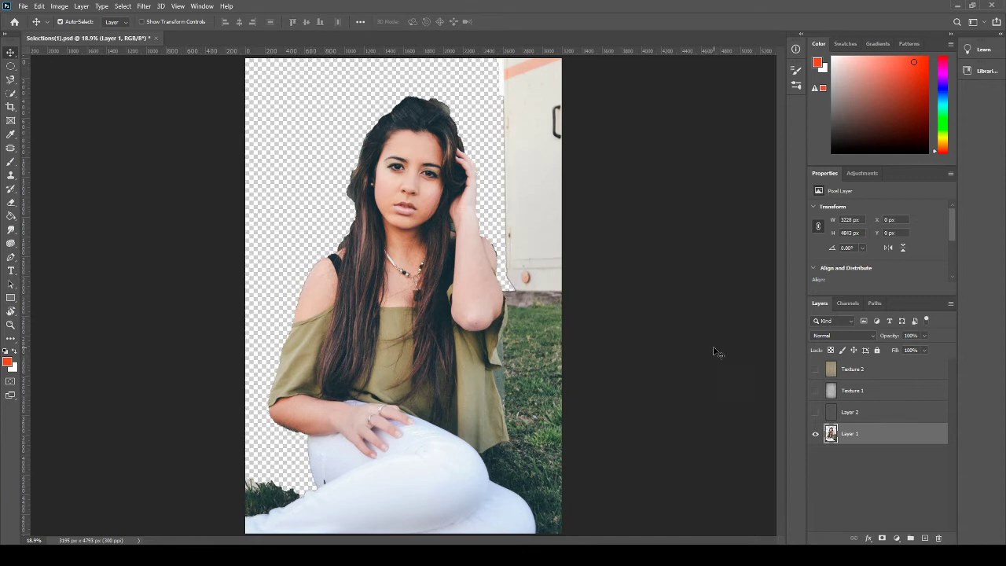
Step: Move the Texture 2 layer beneath Layer 1 and make it visible as the replacement wall
{"action": "left_click", "coordinate": [833, 370]}
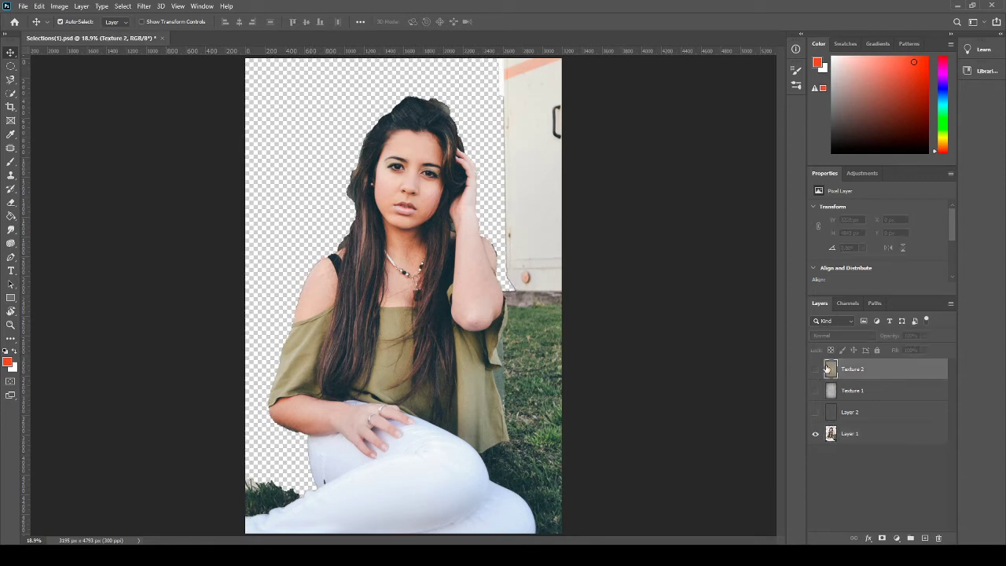
{"action": "left_click_drag", "start_coordinate": [834, 368], "coordinate": [828, 445]}
{"action": "left_click", "coordinate": [816, 434]}
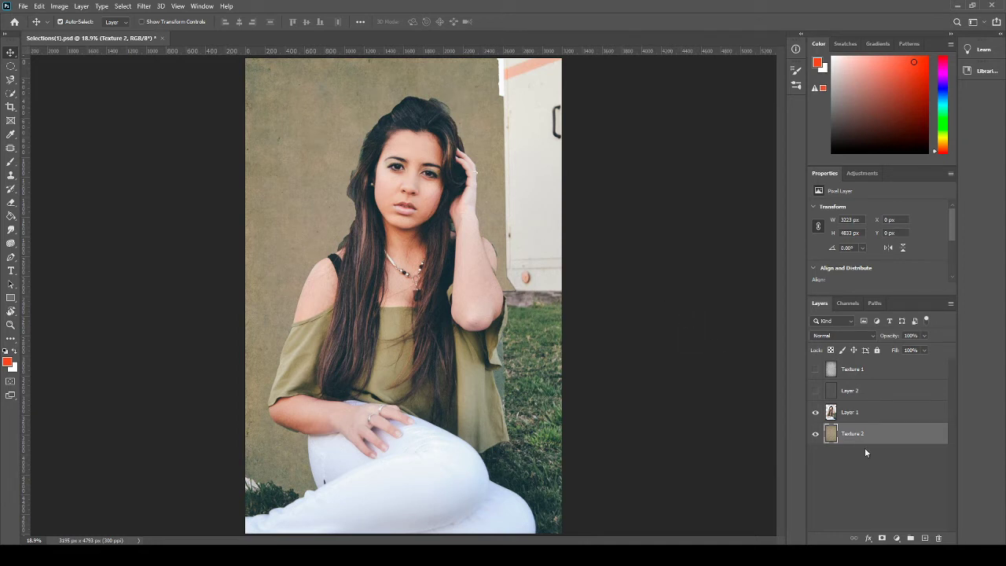
Step: Hide the Texture 2 layer and show it again to compare the cutout with and without it
{"action": "left_click", "coordinate": [832, 412]}
{"action": "left_click", "coordinate": [816, 434]}
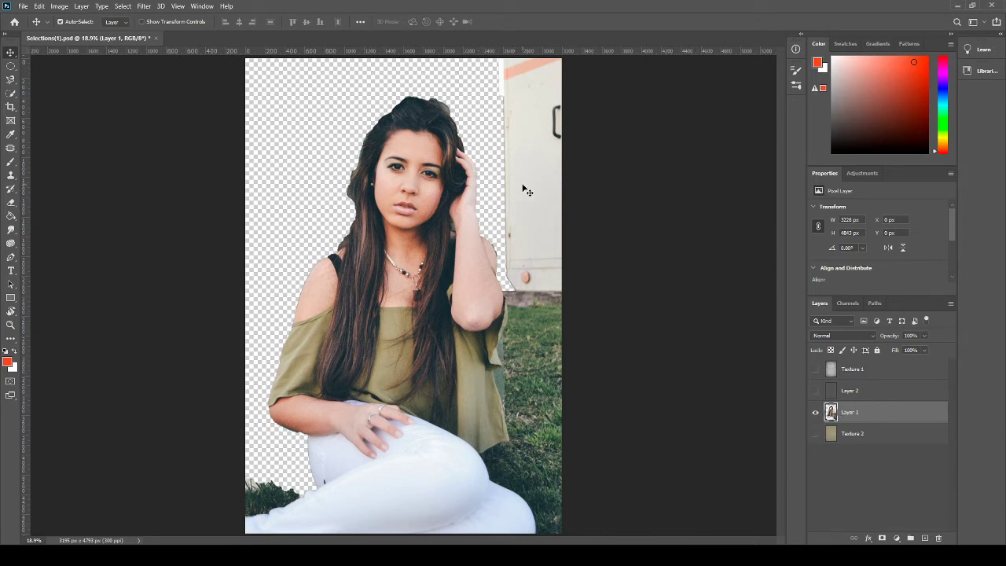
{"action": "left_click", "coordinate": [851, 435]}
{"action": "left_click", "coordinate": [816, 434]}
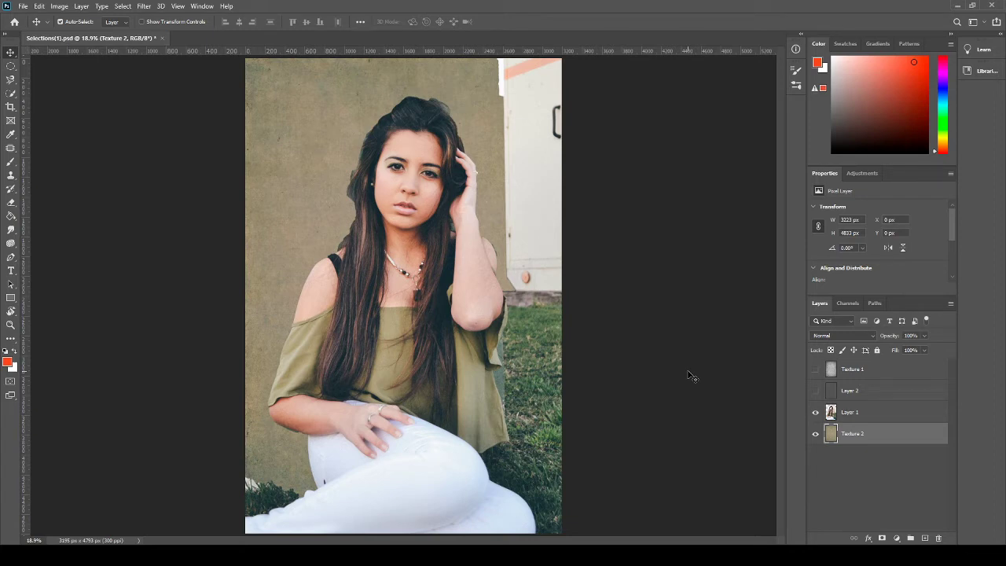
Step: Set up the Eraser with a soft 50 px brush and make Layer 1 the active layer
{"action": "scroll", "coordinate": [339, 240], "scroll_direction": "up", "scroll_amount": 10}
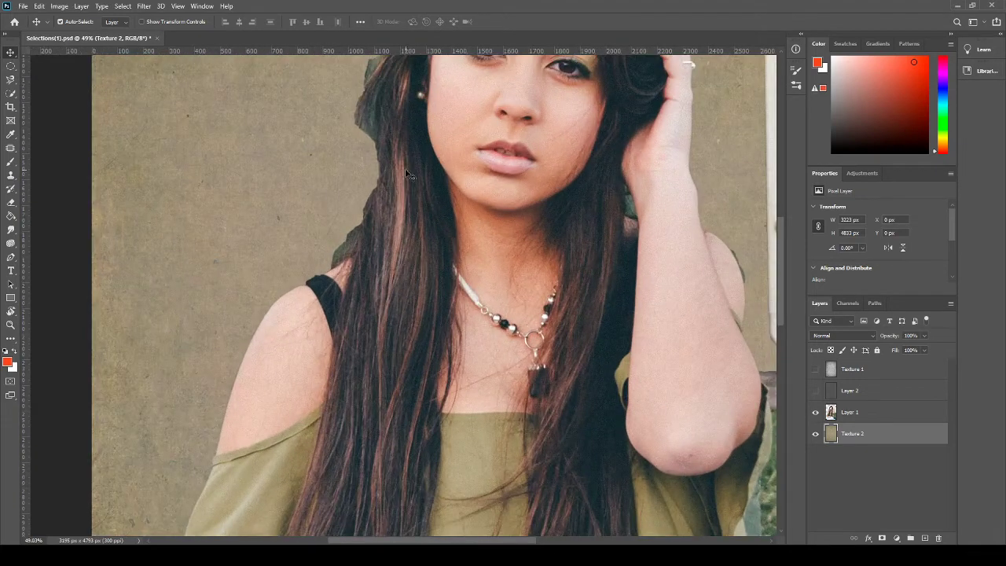
{"action": "left_click_drag", "start_coordinate": [408, 167], "coordinate": [411, 356]}
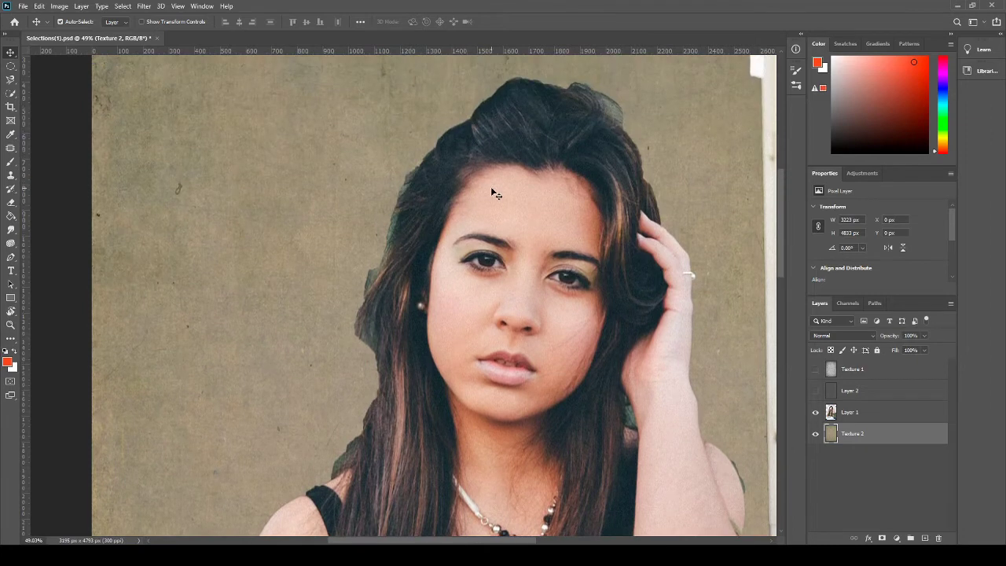
{"action": "left_click_drag", "start_coordinate": [539, 214], "coordinate": [460, 235]}
{"action": "scroll", "coordinate": [477, 219], "scroll_direction": "down", "scroll_amount": 1}
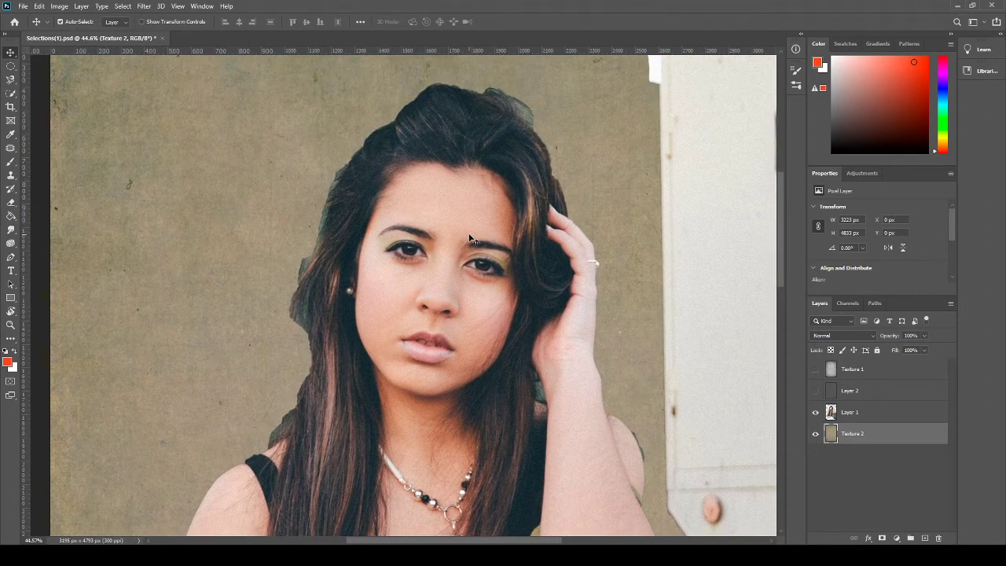
{"action": "left_click", "coordinate": [11, 204]}
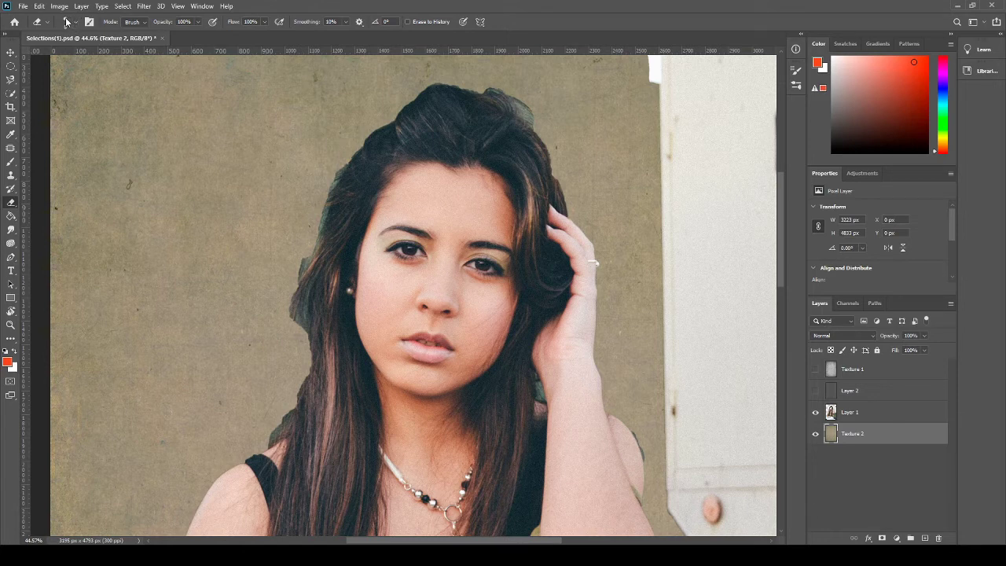
{"action": "key", "text": "bracketright"}
{"action": "key", "text": "bracketright"}
{"action": "key", "text": "bracketright"}
{"action": "key", "text": "bracketright"}
{"action": "key", "text": "bracketright"}
{"action": "key", "text": "shift+bracketleft"}
{"action": "left_click", "coordinate": [829, 416]}
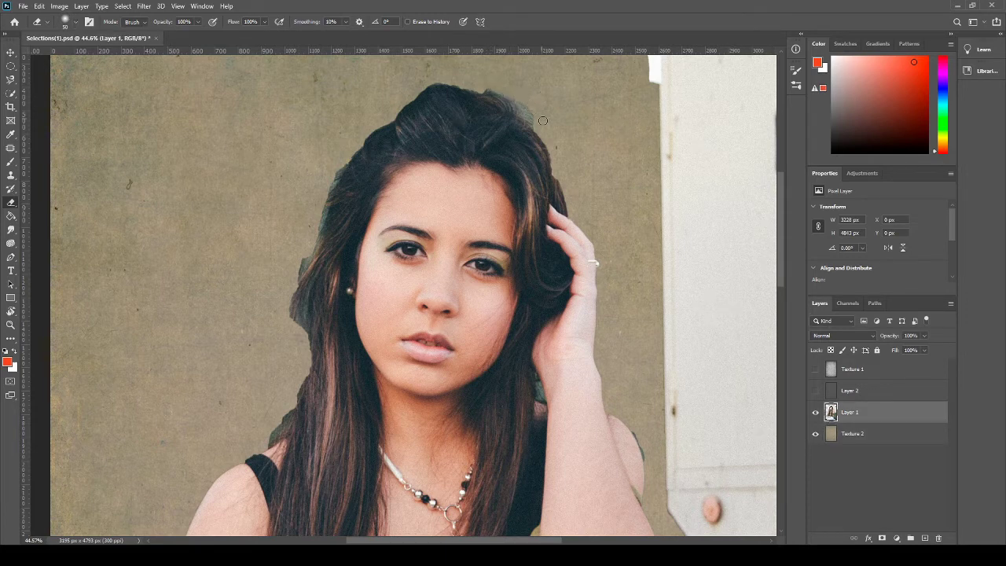
Step: Erase the leftover wall fringe beside the crown of the hair with a soft 90 px Eraser, redoing the first stroke
{"action": "left_click_drag", "start_coordinate": [478, 84], "coordinate": [552, 135]}
{"action": "key", "text": "ctrl+z"}
{"action": "mouse_move", "coordinate": [486, 83]}
{"action": "left_mouse_down"}
{"action": "mouse_move", "coordinate": [551, 138]}
{"action": "mouse_move", "coordinate": [479, 82]}
{"action": "mouse_move", "coordinate": [560, 140]}
{"action": "mouse_move", "coordinate": [530, 107]}
{"action": "mouse_move", "coordinate": [462, 78]}
{"action": "mouse_move", "coordinate": [571, 152]}
{"action": "left_mouse_up"}
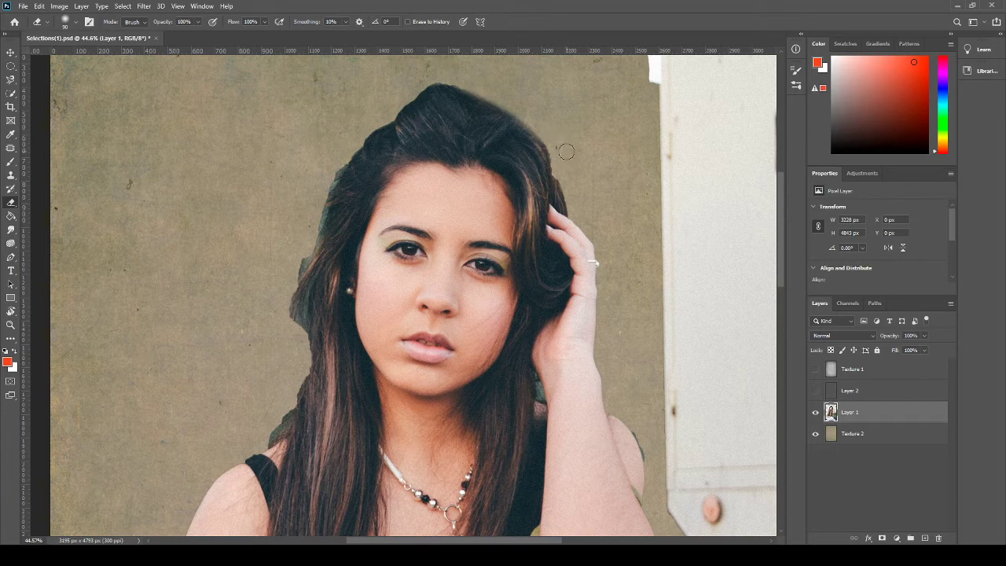
Step: Erase the wall remnants along the long hair from the crown to the bare shoulder with a soft 60 px Eraser
{"action": "left_click_drag", "start_coordinate": [352, 148], "coordinate": [303, 258]}
{"action": "key", "text": "ctrl+z"}
{"action": "key", "text": "bracketleft"}
{"action": "key", "text": "bracketleft"}
{"action": "key", "text": "bracketleft"}
{"action": "mouse_move", "coordinate": [346, 162]}
{"action": "left_mouse_down"}
{"action": "mouse_move", "coordinate": [294, 218]}
{"action": "mouse_move", "coordinate": [322, 165]}
{"action": "mouse_move", "coordinate": [335, 164]}
{"action": "mouse_move", "coordinate": [318, 223]}
{"action": "left_mouse_up"}
{"action": "mouse_move", "coordinate": [345, 165]}
{"action": "left_mouse_down"}
{"action": "mouse_move", "coordinate": [279, 264]}
{"action": "mouse_move", "coordinate": [322, 212]}
{"action": "mouse_move", "coordinate": [301, 264]}
{"action": "left_mouse_up"}
{"action": "mouse_move", "coordinate": [323, 210]}
{"action": "left_mouse_down"}
{"action": "mouse_move", "coordinate": [295, 269]}
{"action": "mouse_move", "coordinate": [271, 282]}
{"action": "mouse_move", "coordinate": [300, 253]}
{"action": "mouse_move", "coordinate": [280, 324]}
{"action": "mouse_move", "coordinate": [311, 253]}
{"action": "mouse_move", "coordinate": [276, 342]}
{"action": "mouse_move", "coordinate": [303, 302]}
{"action": "mouse_move", "coordinate": [298, 353]}
{"action": "mouse_move", "coordinate": [308, 296]}
{"action": "mouse_move", "coordinate": [305, 343]}
{"action": "left_mouse_up"}
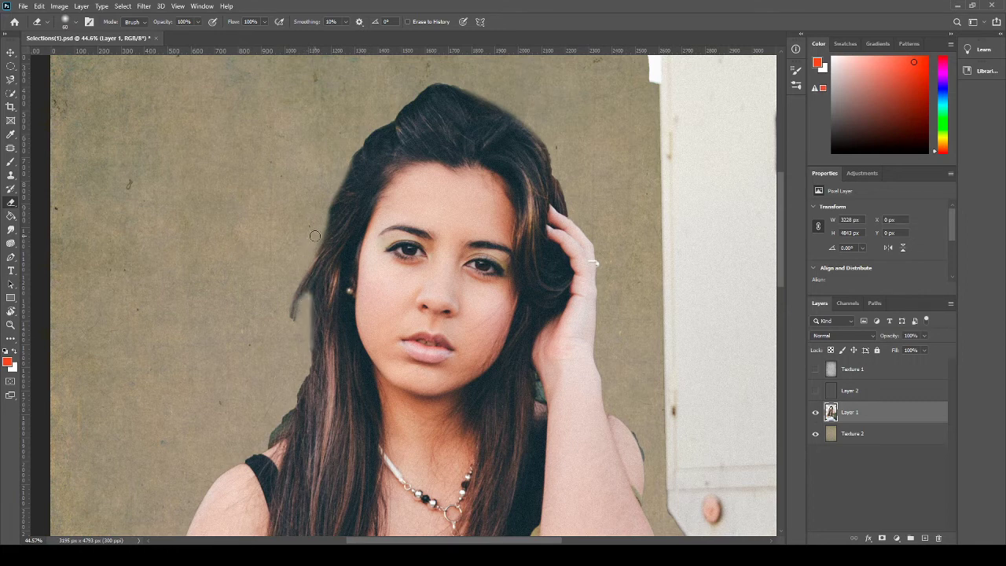
{"action": "left_click_drag", "start_coordinate": [318, 234], "coordinate": [299, 355]}
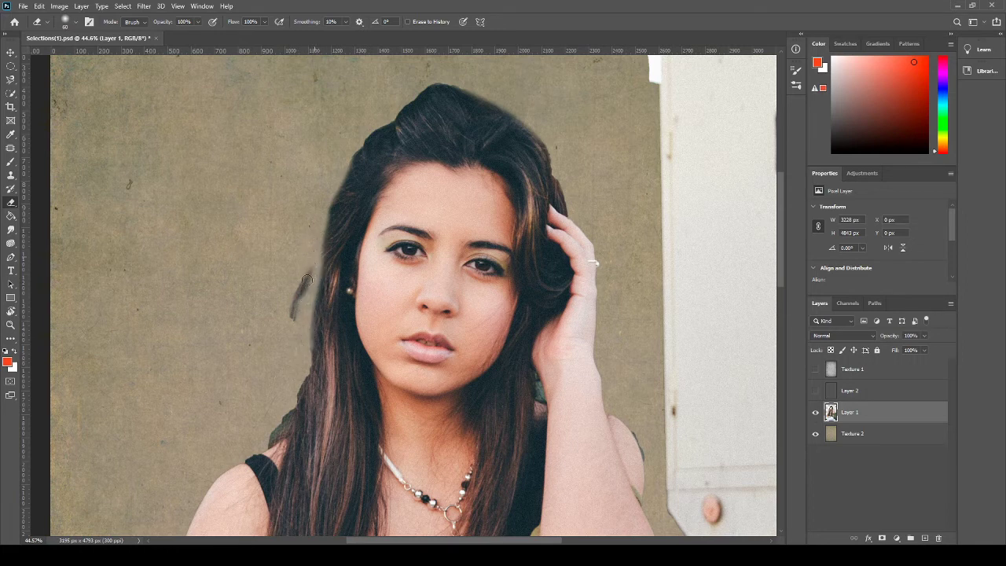
{"action": "left_click_drag", "start_coordinate": [307, 278], "coordinate": [291, 332]}
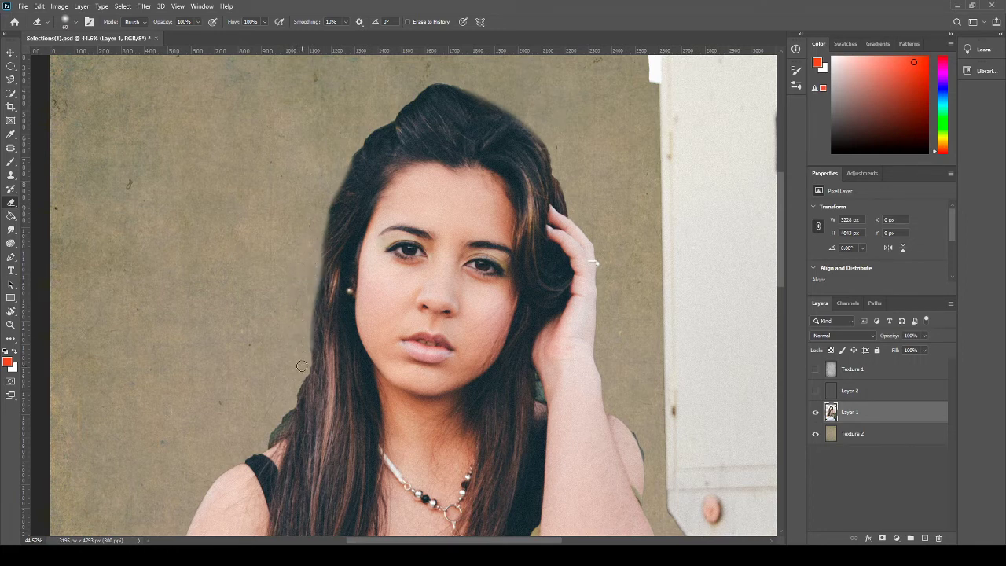
{"action": "mouse_move", "coordinate": [306, 367]}
{"action": "left_mouse_down"}
{"action": "mouse_move", "coordinate": [265, 446]}
{"action": "mouse_move", "coordinate": [292, 417]}
{"action": "mouse_move", "coordinate": [306, 374]}
{"action": "mouse_move", "coordinate": [301, 294]}
{"action": "left_mouse_up"}
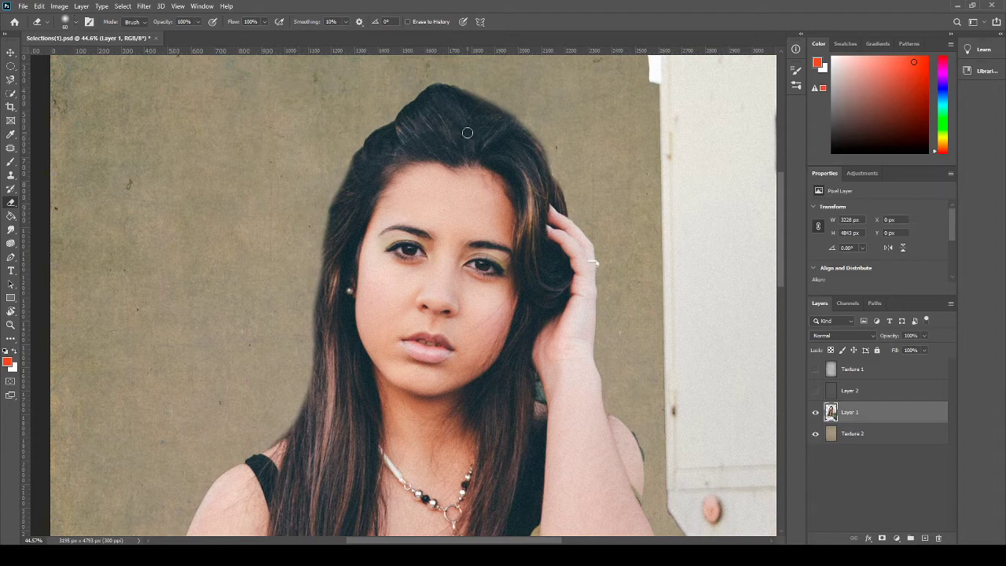
Step: Open the Liquify filter on Layer 1
{"action": "key", "text": "ctrl+0"}
{"action": "key", "text": "v"}
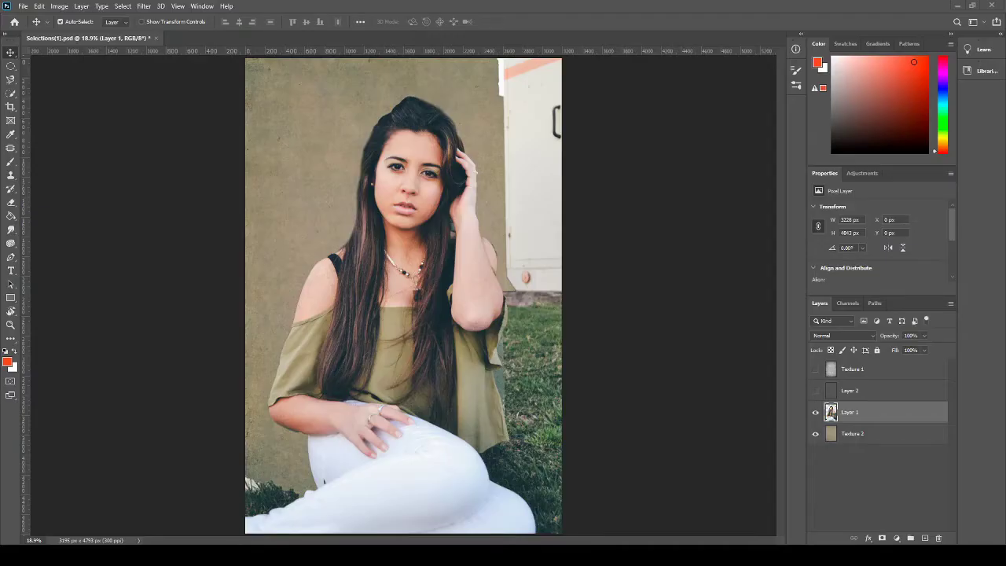
{"action": "key", "text": "ctrl+shift+x"}
{"action": "key", "text": "ctrl+shift+x"}
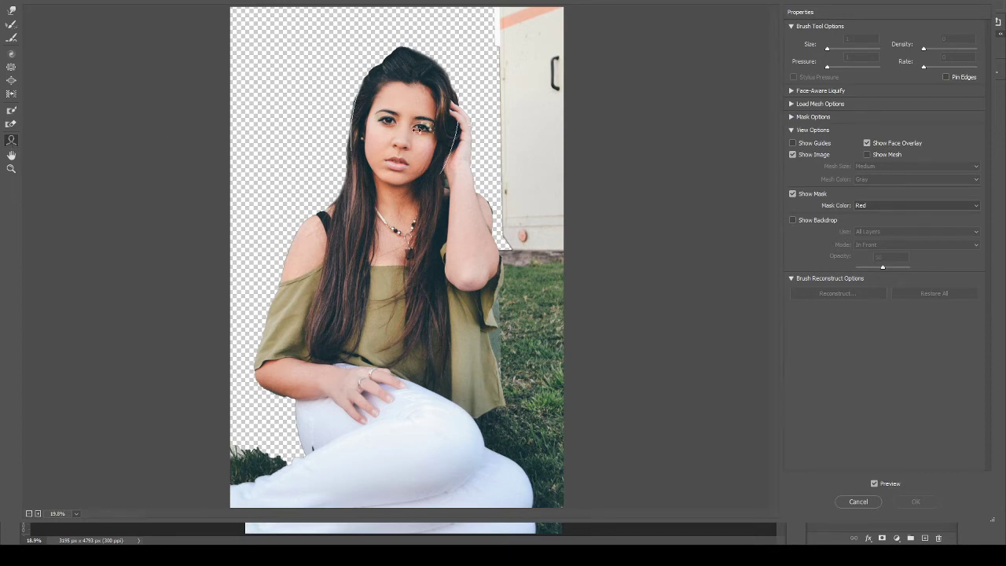
Step: Reshape the eyes with the Face tool, giving the first eye a size of -63 and both eyes a tilt of 100
{"action": "scroll", "coordinate": [408, 125], "scroll_direction": "up", "scroll_amount": 8}
{"action": "scroll", "coordinate": [407, 122], "scroll_direction": "up", "scroll_amount": 4}
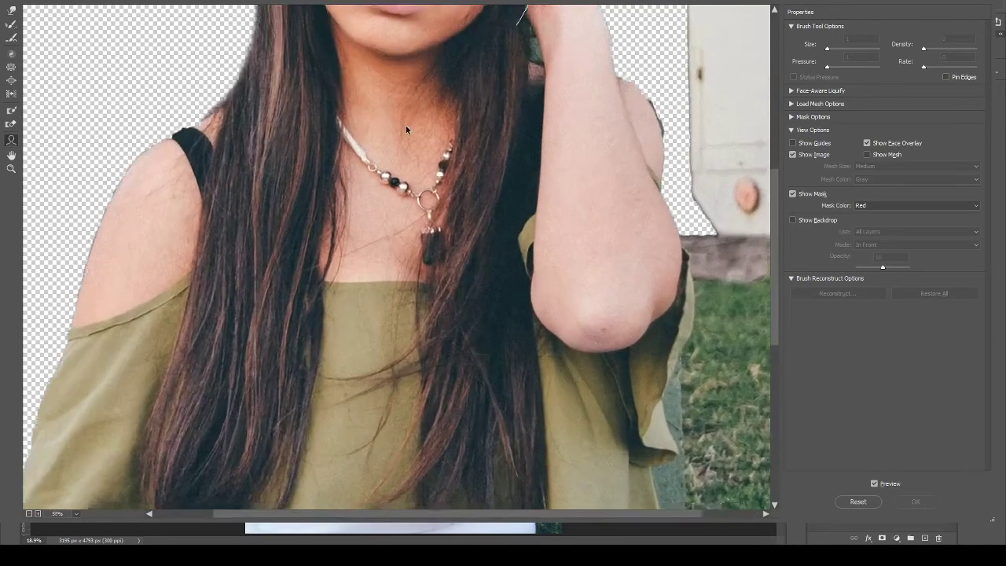
{"action": "scroll", "coordinate": [450, 118], "scroll_direction": "up", "scroll_amount": 6}
{"action": "left_click_drag", "start_coordinate": [506, 17], "coordinate": [508, 162]}
{"action": "scroll", "coordinate": [508, 162], "scroll_direction": "down", "scroll_amount": 1}
{"action": "left_click_drag", "start_coordinate": [535, 101], "coordinate": [528, 127]}
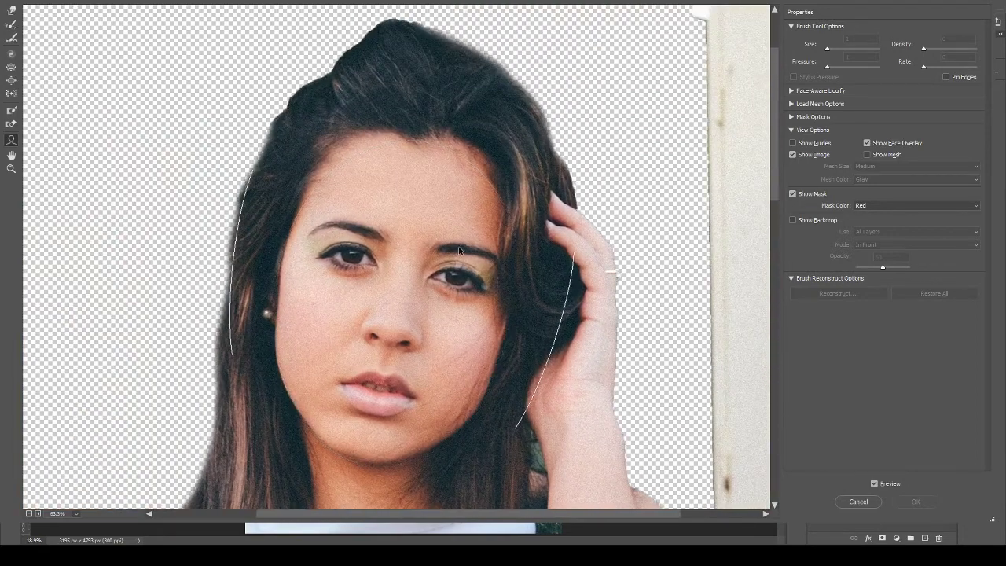
{"action": "mouse_move", "coordinate": [284, 300]}
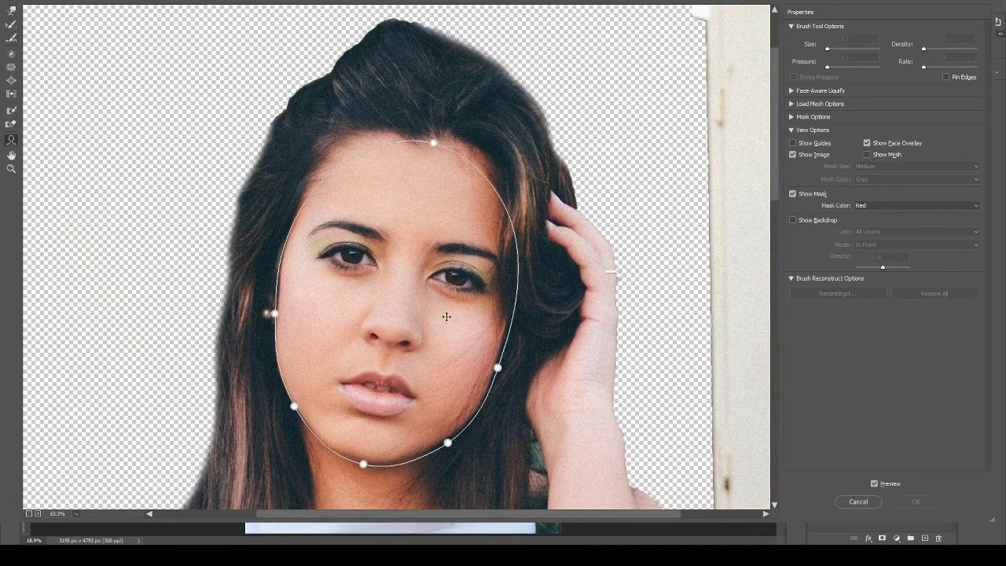
{"action": "mouse_move", "coordinate": [457, 294]}
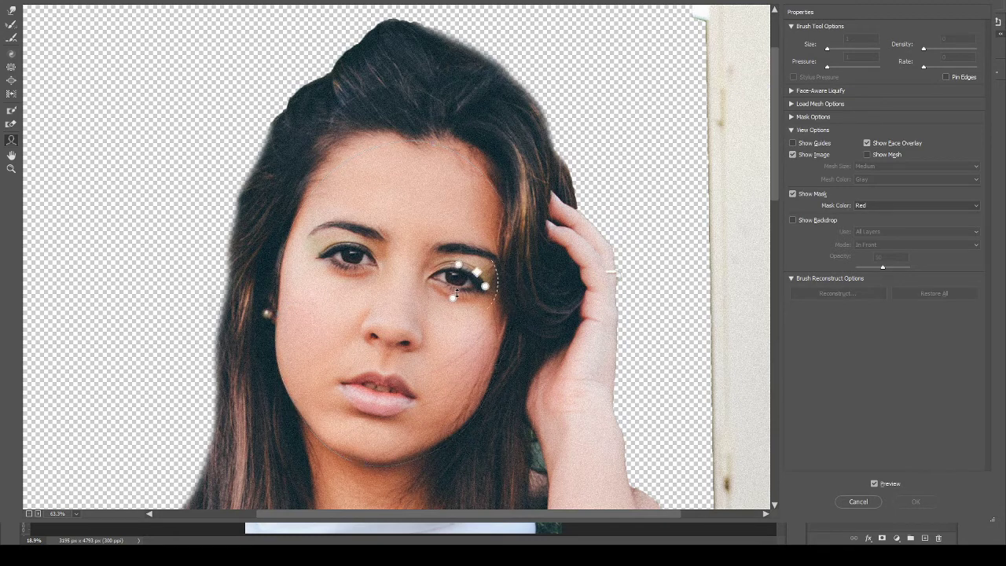
{"action": "left_click_drag", "start_coordinate": [502, 286], "coordinate": [499, 252]}
{"action": "mouse_move", "coordinate": [321, 246]}
{"action": "left_mouse_down"}
{"action": "mouse_move", "coordinate": [329, 223]}
{"action": "mouse_move", "coordinate": [341, 248]}
{"action": "left_mouse_up"}
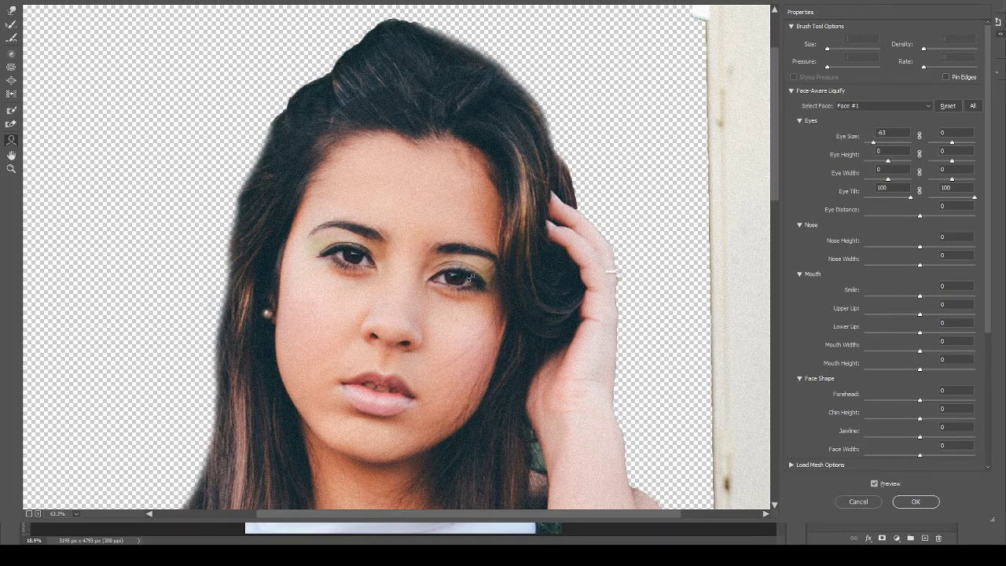
Step: Set the second eye's size to -32 and the nose's height and width to -100 with the Face tool
{"action": "left_click_drag", "start_coordinate": [470, 279], "coordinate": [464, 281]}
{"action": "left_click_drag", "start_coordinate": [388, 354], "coordinate": [403, 351]}
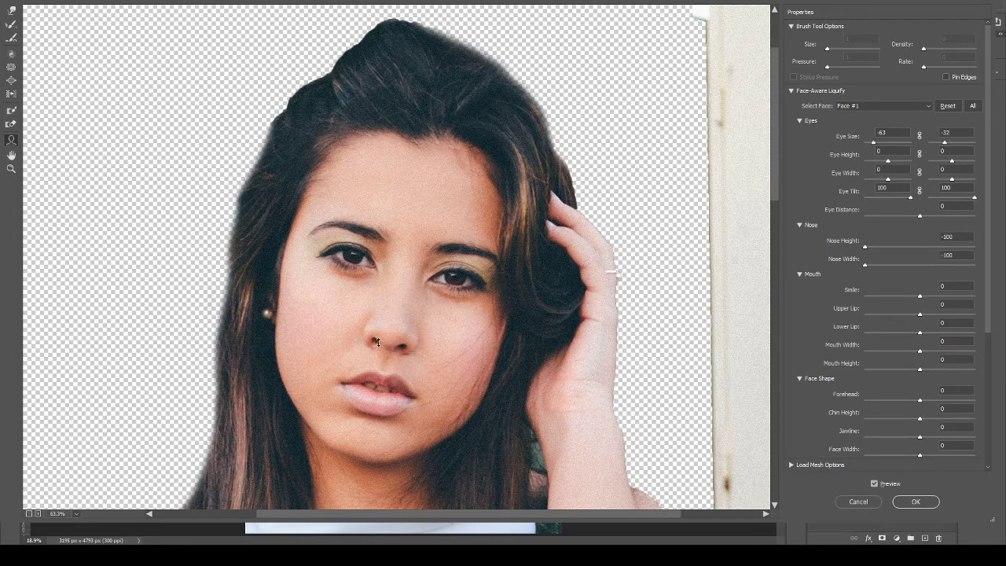
Step: Reshape the mouth with the Face tool to width 100, upper lip -26, lower lip 77 and smile 99
{"action": "left_click_drag", "start_coordinate": [346, 384], "coordinate": [310, 359]}
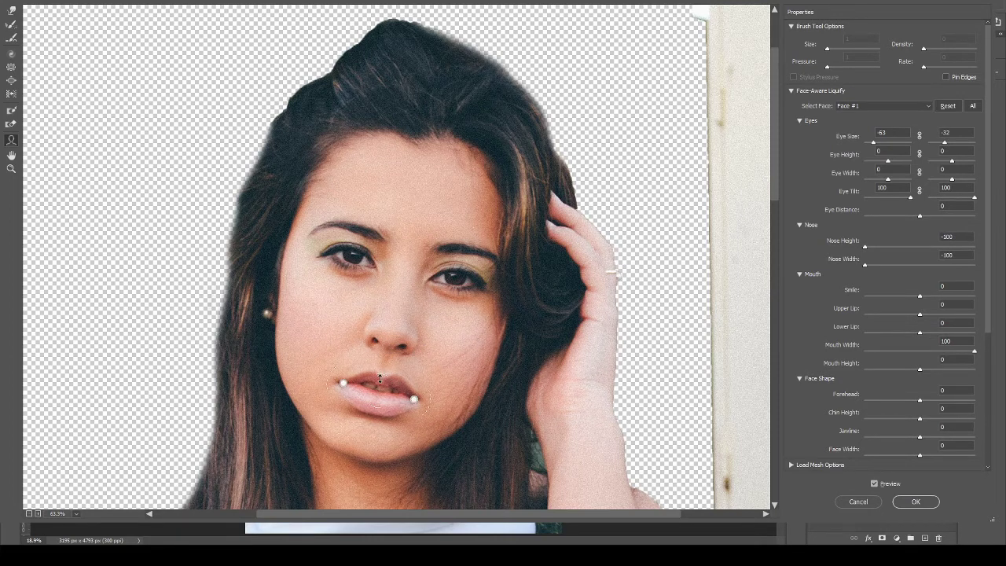
{"action": "left_click_drag", "start_coordinate": [380, 376], "coordinate": [379, 430]}
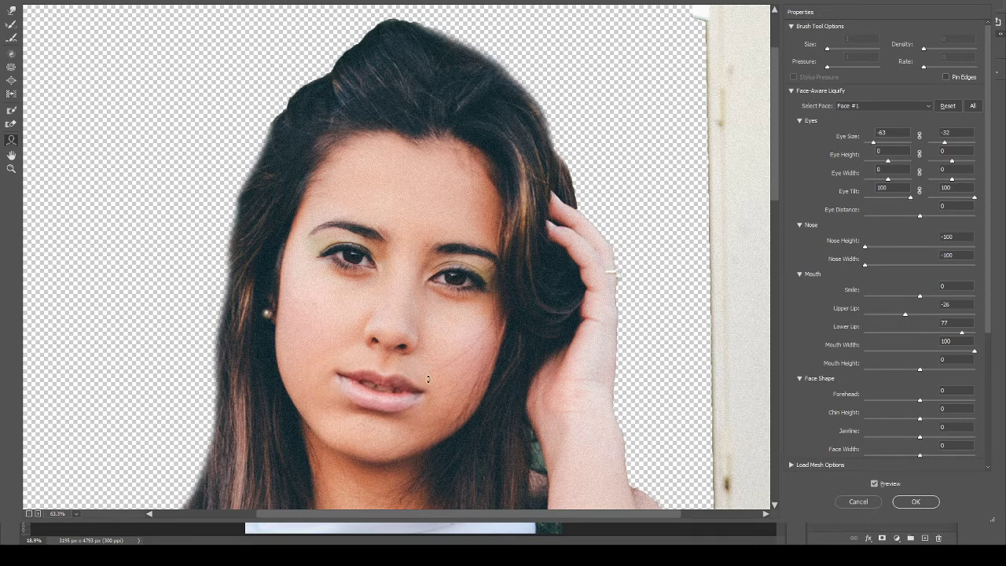
{"action": "left_click_drag", "start_coordinate": [428, 379], "coordinate": [431, 377]}
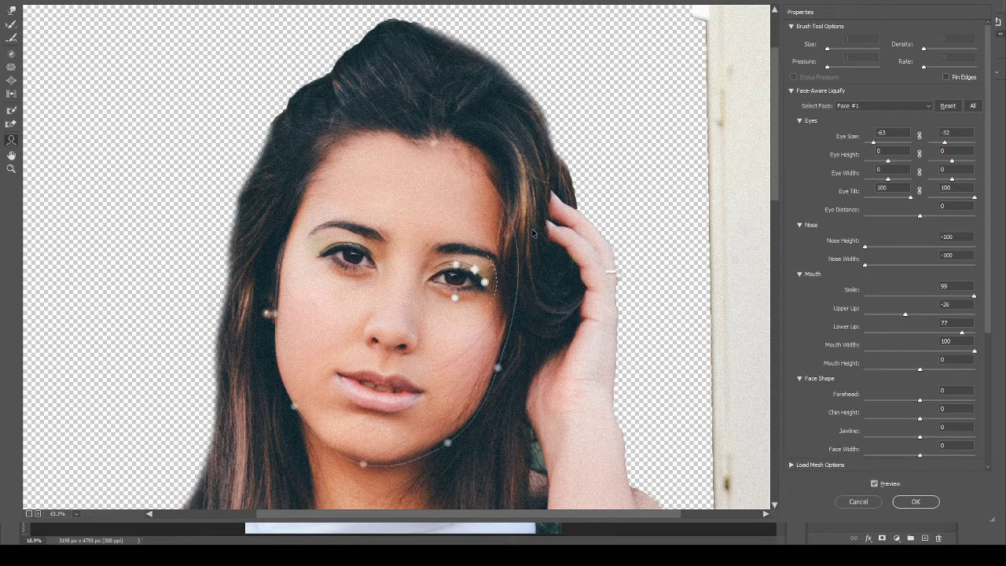
Step: Reshape the face contour, bringing the forehead, chin height, jawline and face width each to -100
{"action": "left_click_drag", "start_coordinate": [434, 140], "coordinate": [408, 216]}
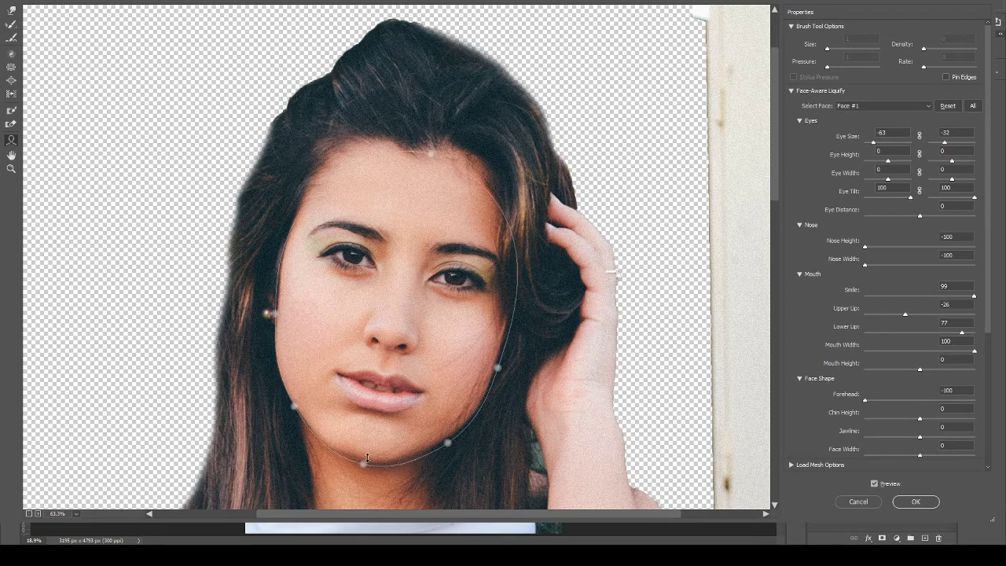
{"action": "left_click_drag", "start_coordinate": [367, 458], "coordinate": [364, 472]}
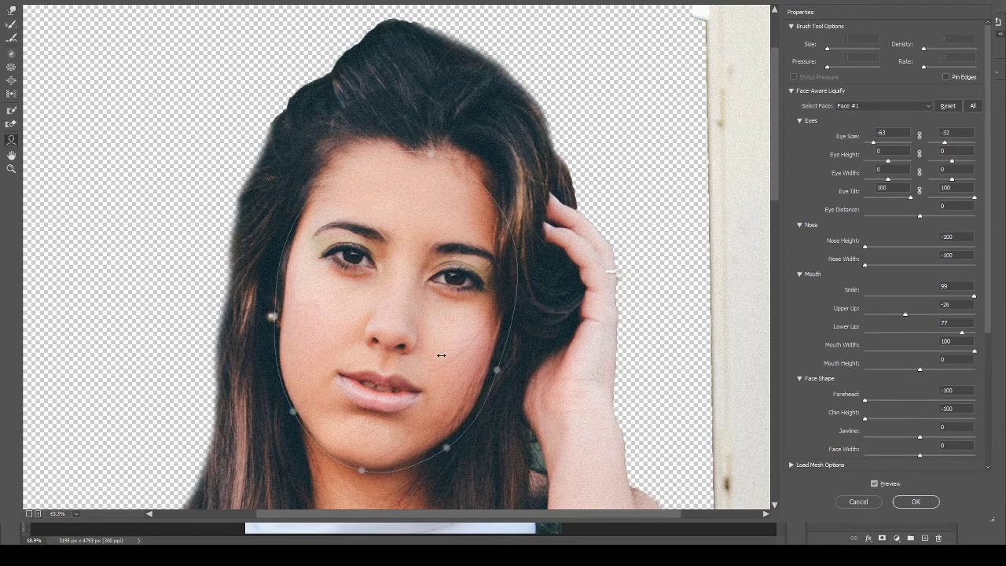
{"action": "left_click_drag", "start_coordinate": [441, 355], "coordinate": [301, 359]}
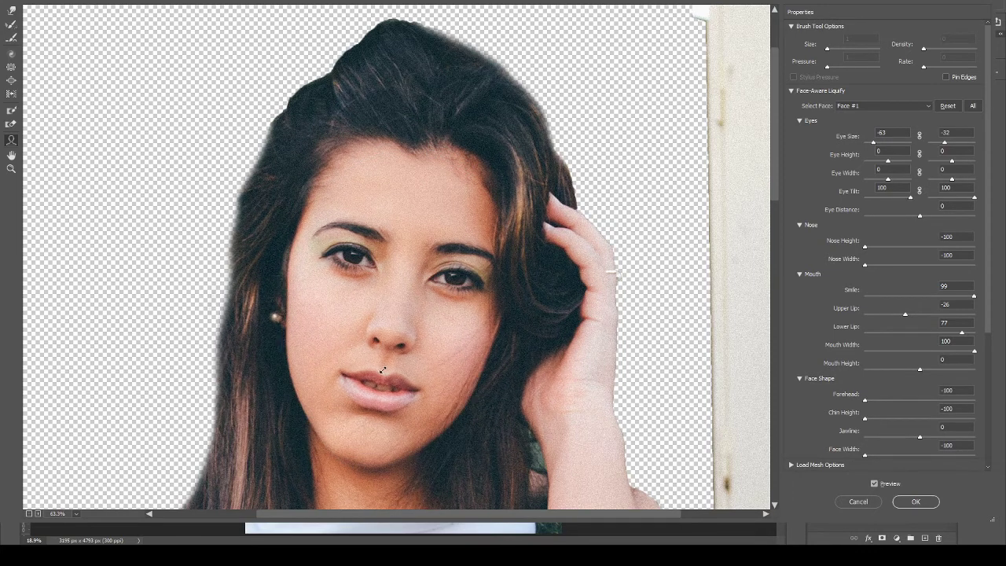
{"action": "left_click_drag", "start_coordinate": [383, 371], "coordinate": [394, 372]}
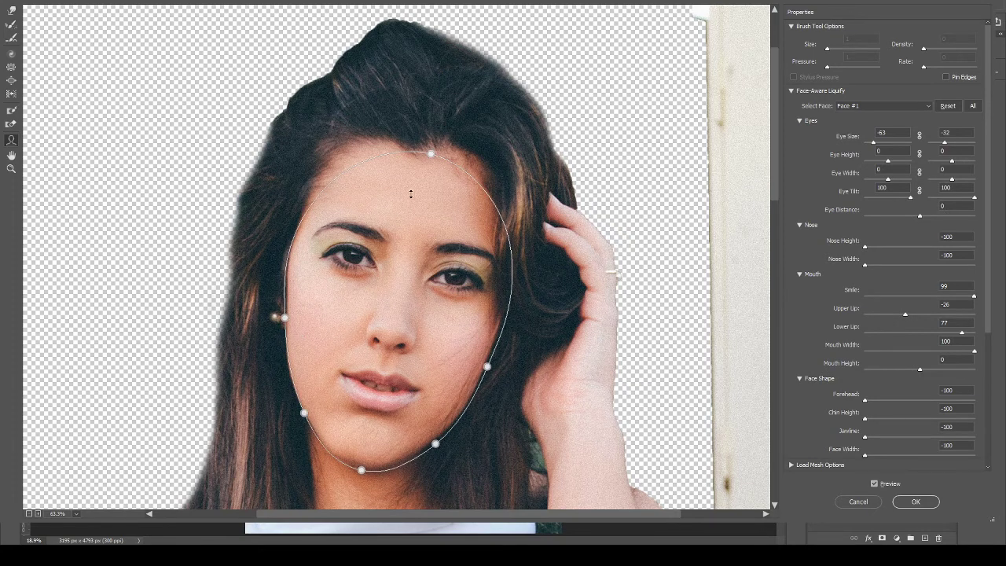
{"action": "left_click_drag", "start_coordinate": [410, 194], "coordinate": [417, 219]}
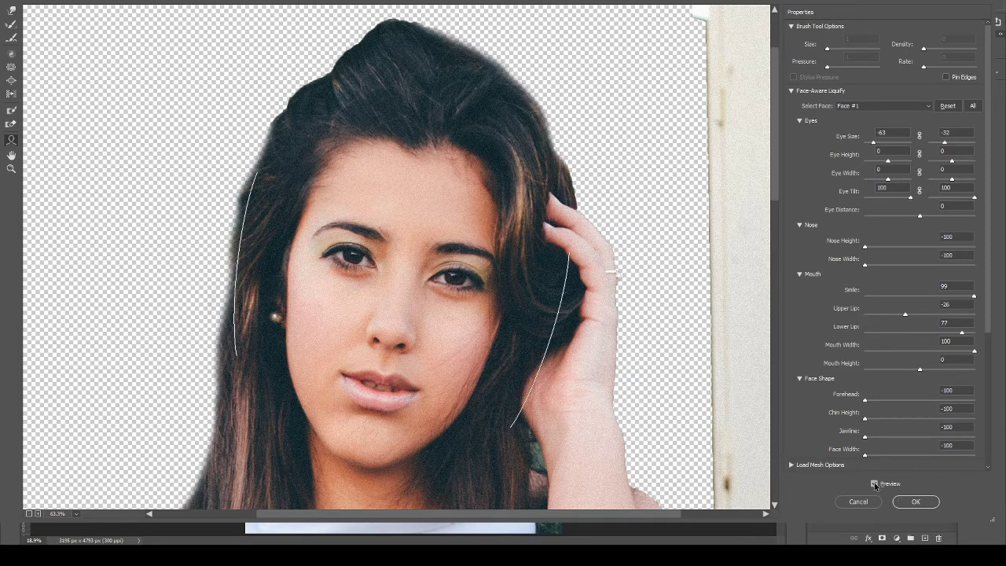
Step: Compare the face with and without the Liquify preview, and apply the filter
{"action": "left_click", "coordinate": [876, 484]}
{"action": "left_click", "coordinate": [875, 484]}
{"action": "left_click", "coordinate": [876, 485]}
{"action": "left_click", "coordinate": [876, 485]}
{"action": "left_click", "coordinate": [916, 502]}
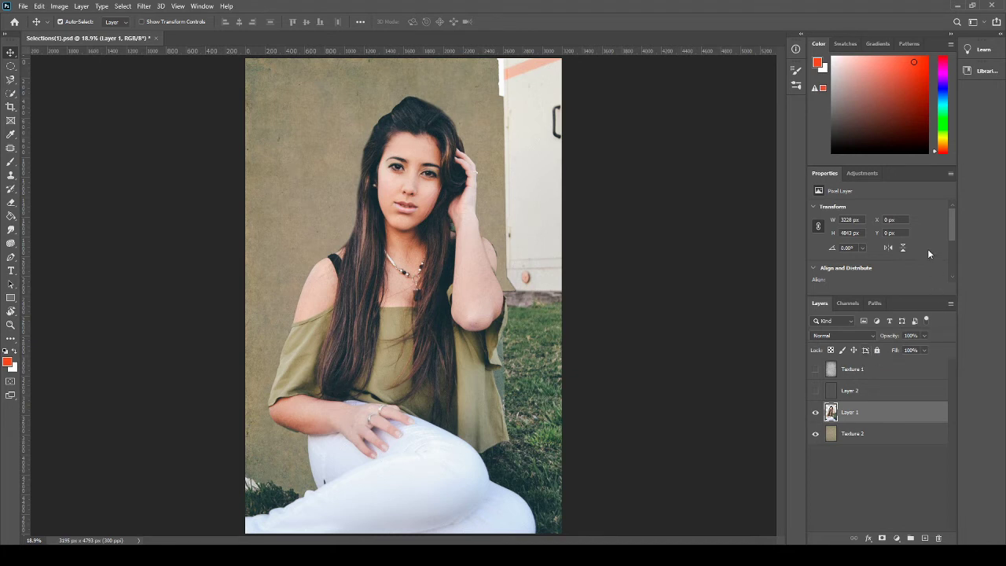
Step: Add a Curves adjustment layer above all the layers and enlarge its properties to show the whole graph
{"action": "left_click", "coordinate": [864, 173]}
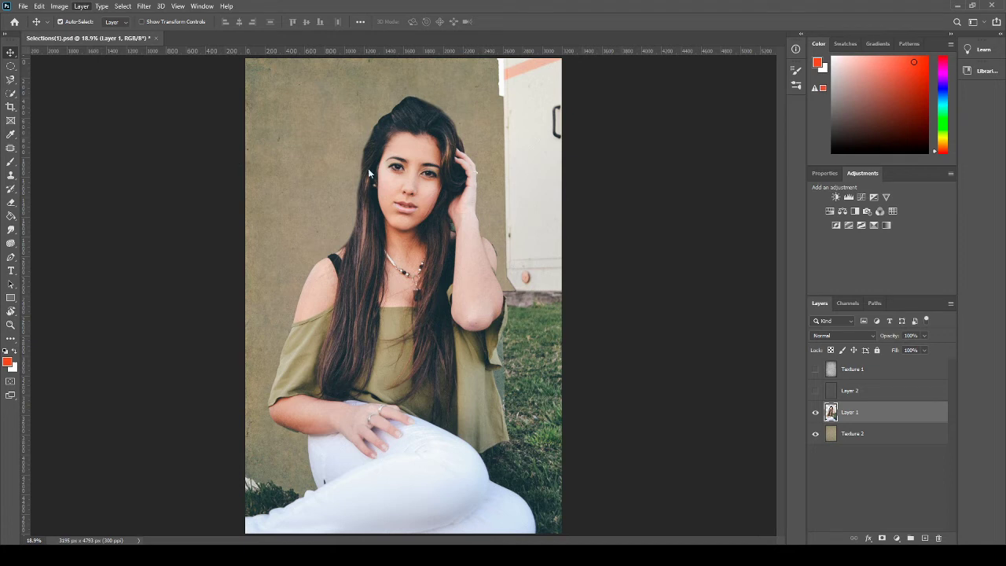
{"action": "left_click", "coordinate": [642, 197]}
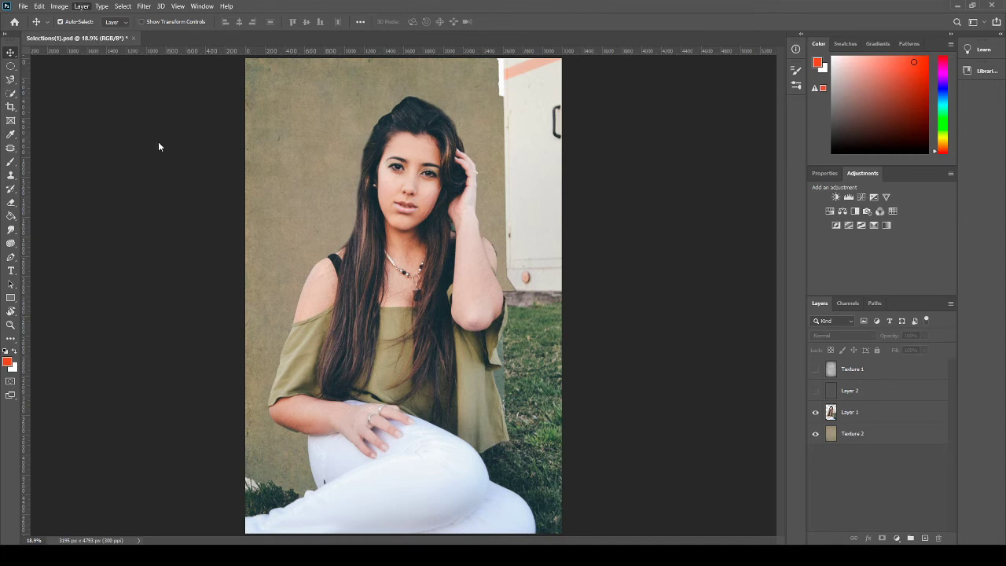
{"action": "left_click", "coordinate": [862, 197]}
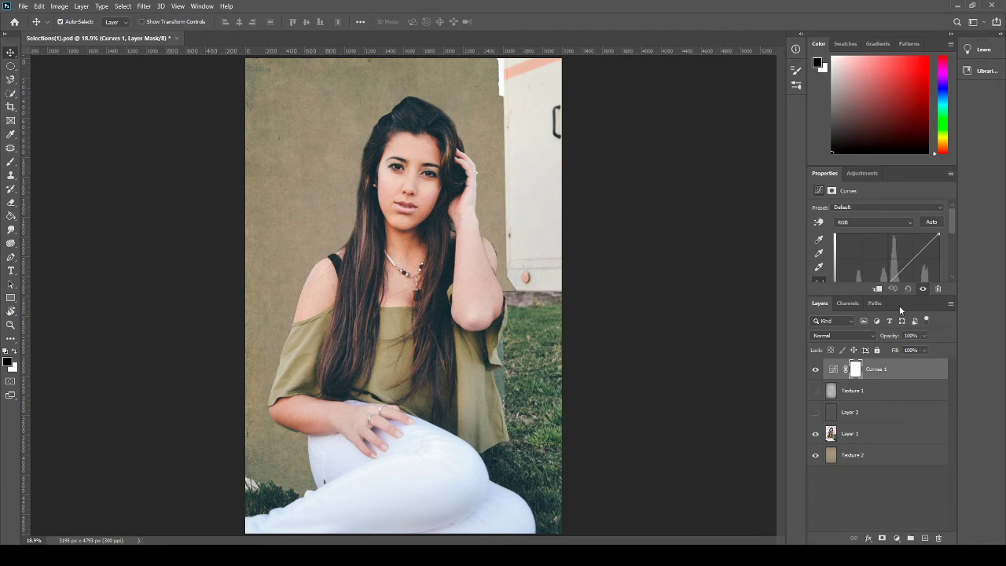
{"action": "left_click_drag", "start_coordinate": [899, 295], "coordinate": [896, 383]}
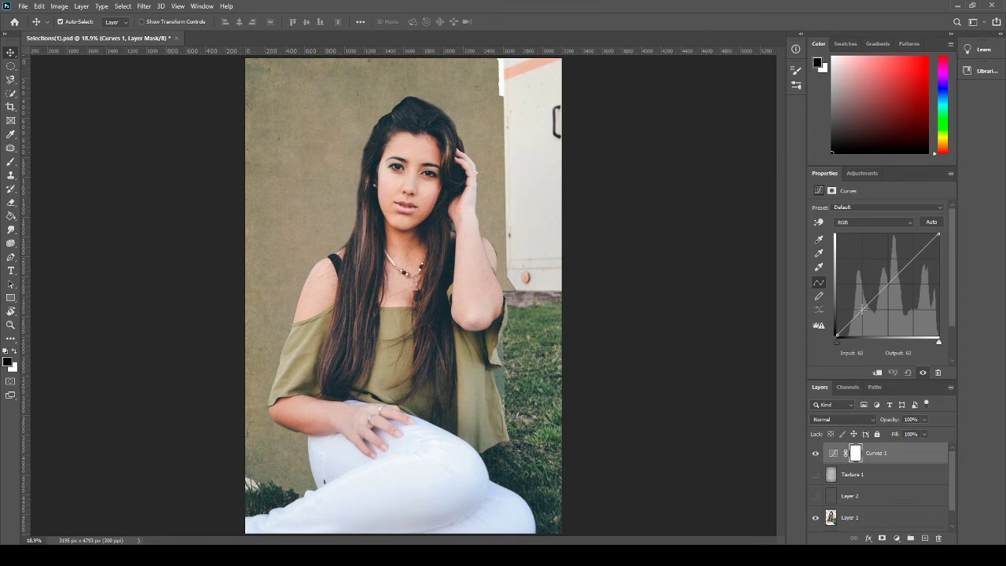
Step: Shape the RGB curve into an S through input 72, output 52 and input 185, output 205, comparing with the layer hidden
{"action": "left_click_drag", "start_coordinate": [863, 311], "coordinate": [865, 314]}
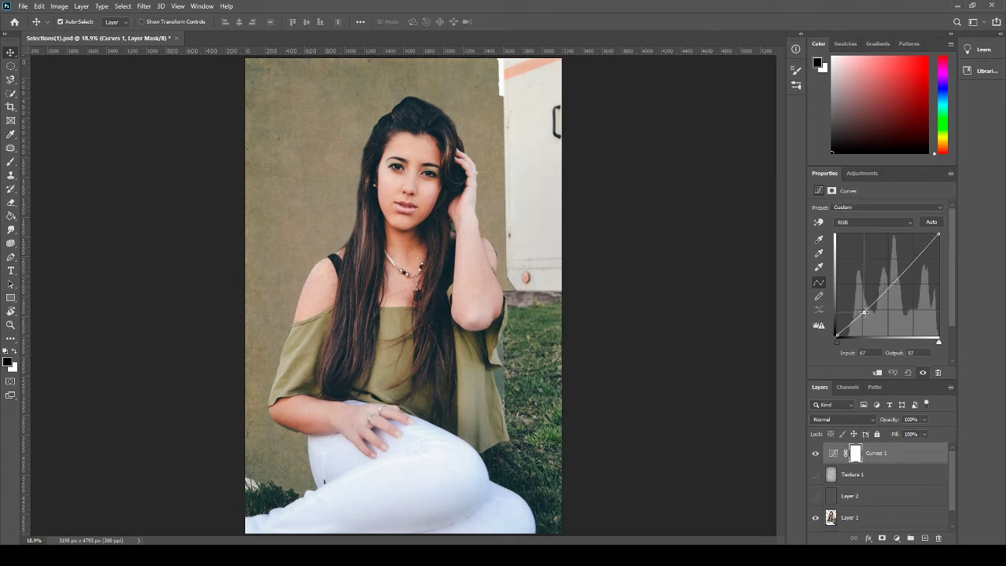
{"action": "left_click_drag", "start_coordinate": [915, 260], "coordinate": [912, 253]}
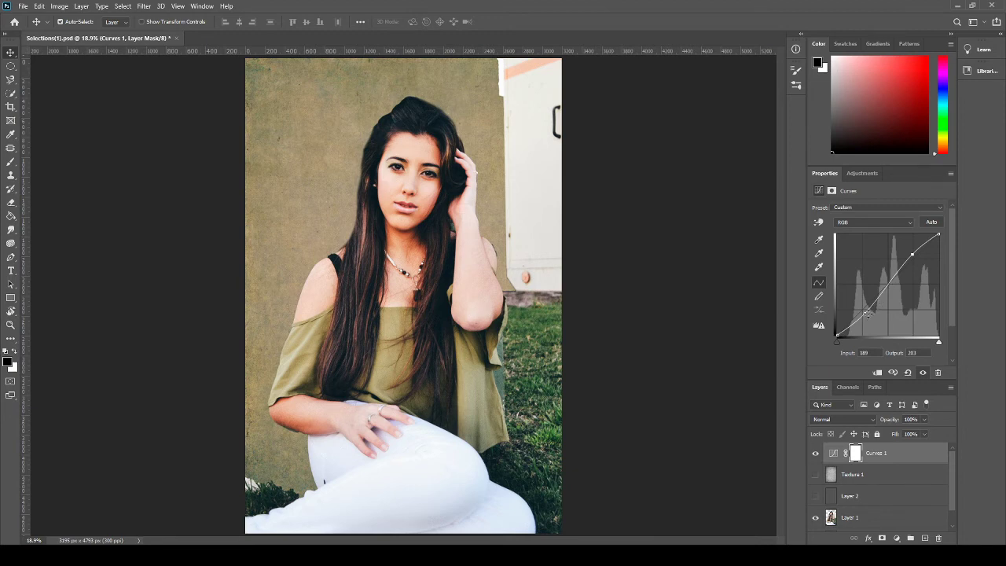
{"action": "left_click_drag", "start_coordinate": [866, 314], "coordinate": [868, 317]}
{"action": "mouse_move", "coordinate": [912, 254]}
{"action": "left_mouse_down"}
{"action": "mouse_move", "coordinate": [904, 245]}
{"action": "mouse_move", "coordinate": [912, 257]}
{"action": "left_mouse_up"}
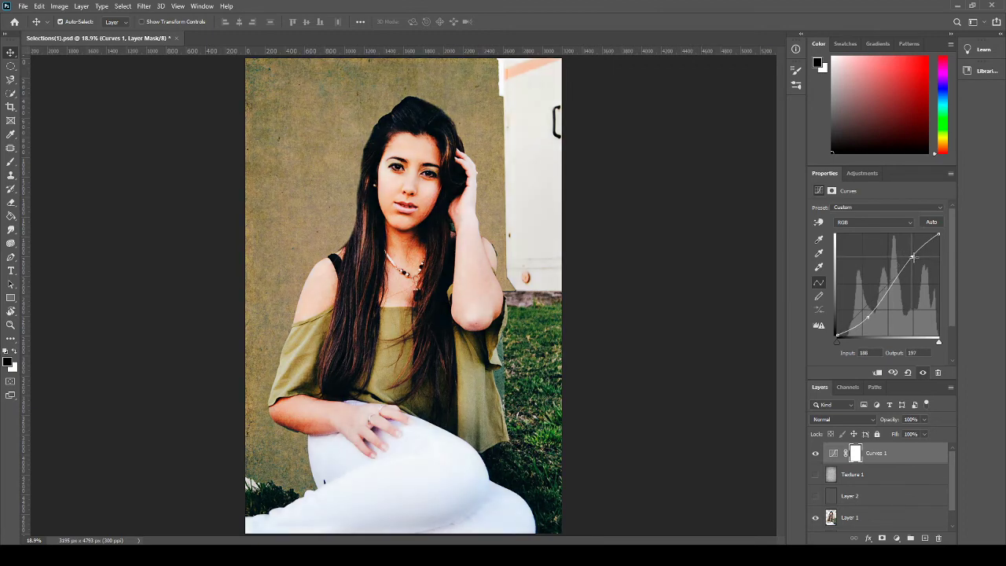
{"action": "left_click", "coordinate": [865, 313]}
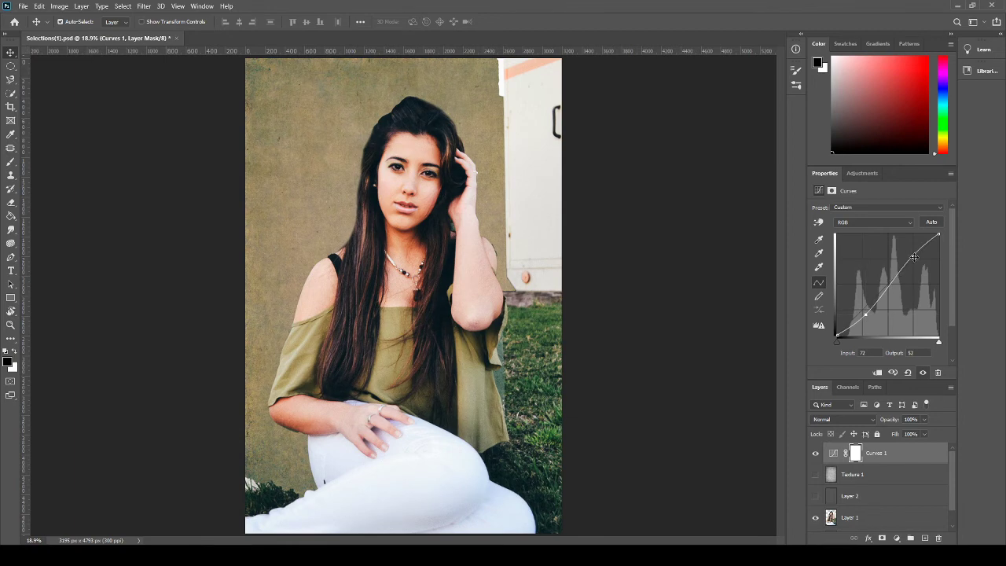
{"action": "left_click_drag", "start_coordinate": [912, 256], "coordinate": [913, 253]}
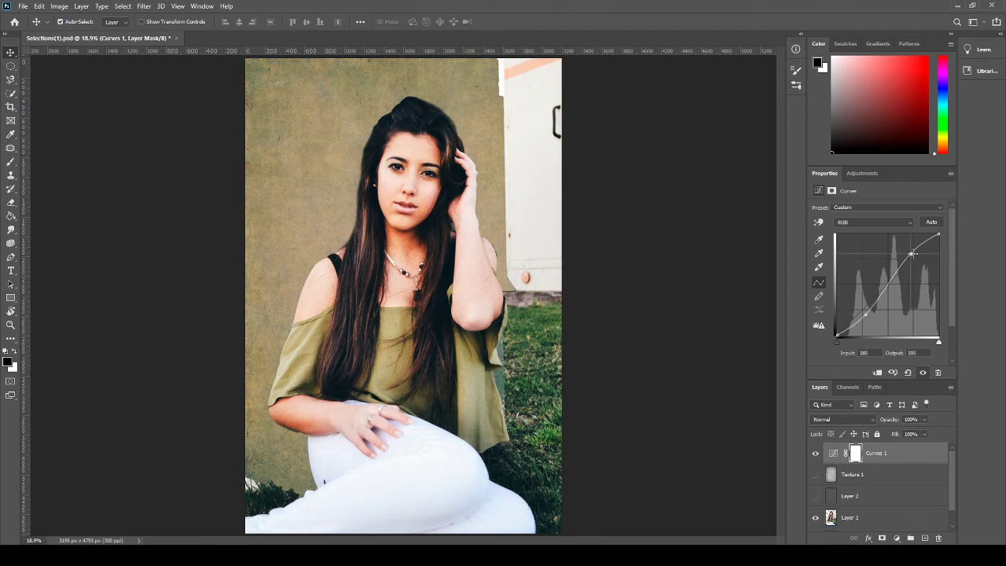
{"action": "left_click", "coordinate": [816, 454]}
{"action": "left_click", "coordinate": [817, 454]}
Step: Add a Color Balance adjustment layer with midtones at Cyan-Red -32, Magenta-Green -11 and Yellow-Blue +22
{"action": "left_click", "coordinate": [863, 173]}
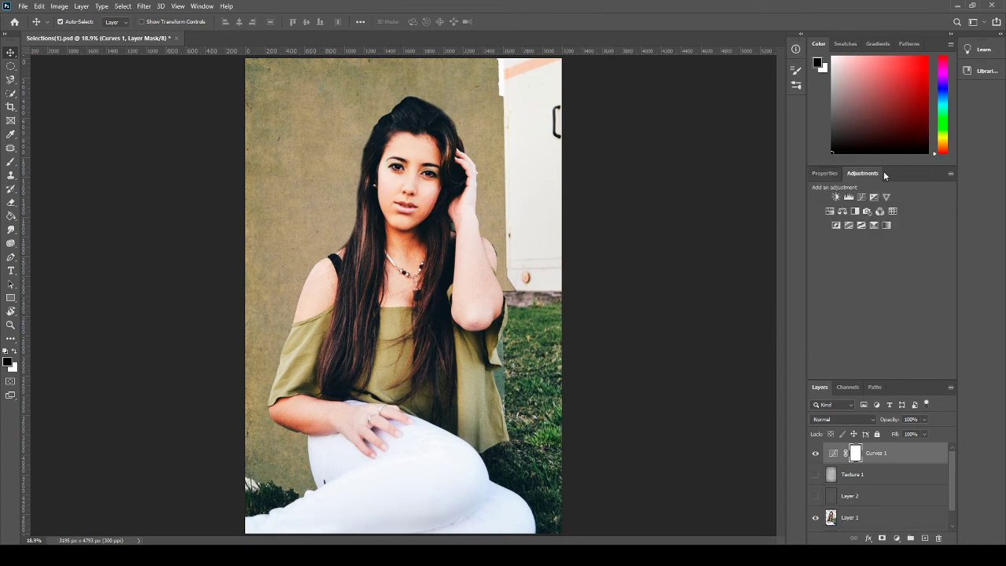
{"action": "left_click", "coordinate": [842, 213]}
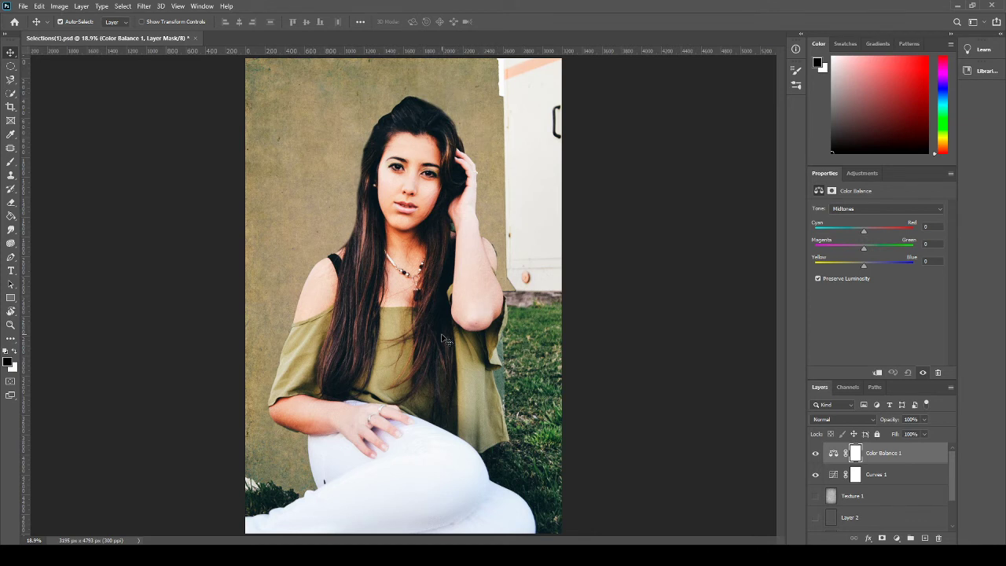
{"action": "left_click_drag", "start_coordinate": [864, 267], "coordinate": [854, 238]}
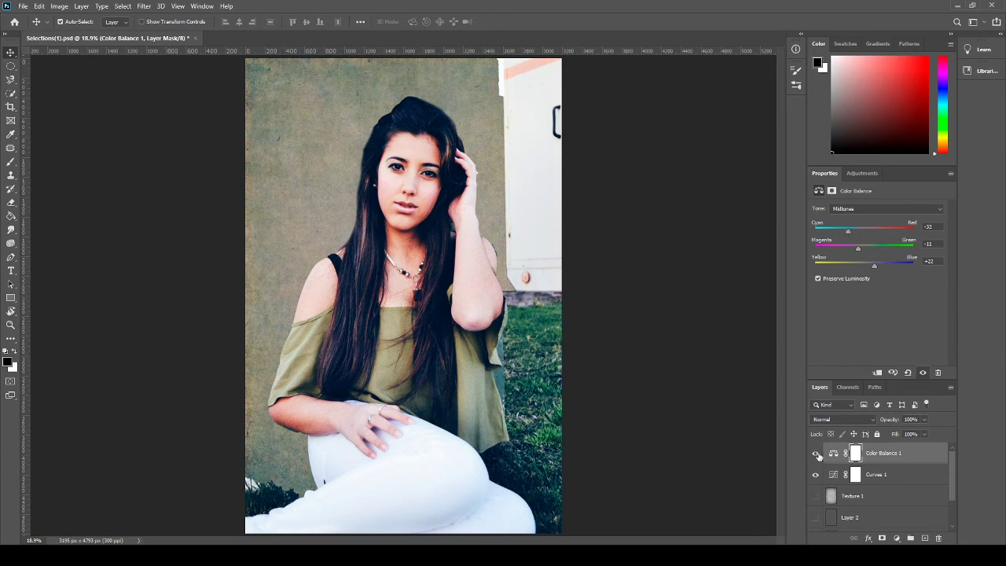
Step: Compare the portrait with and without the Color Balance 1 and Curves 1 adjustment layers
{"action": "left_click", "coordinate": [816, 454]}
{"action": "left_click", "coordinate": [815, 454]}
{"action": "left_click", "coordinate": [816, 453]}
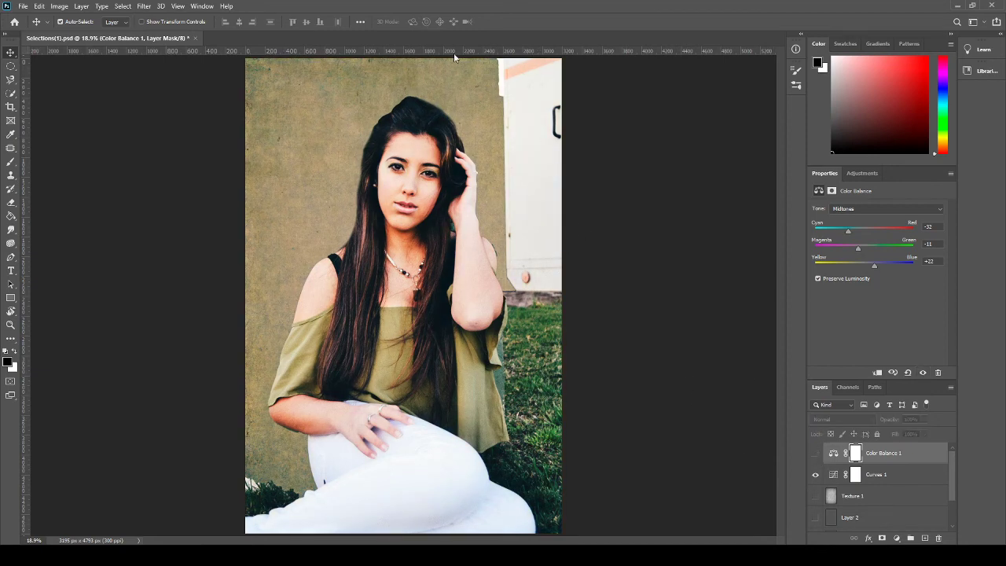
{"action": "left_click", "coordinate": [814, 453]}
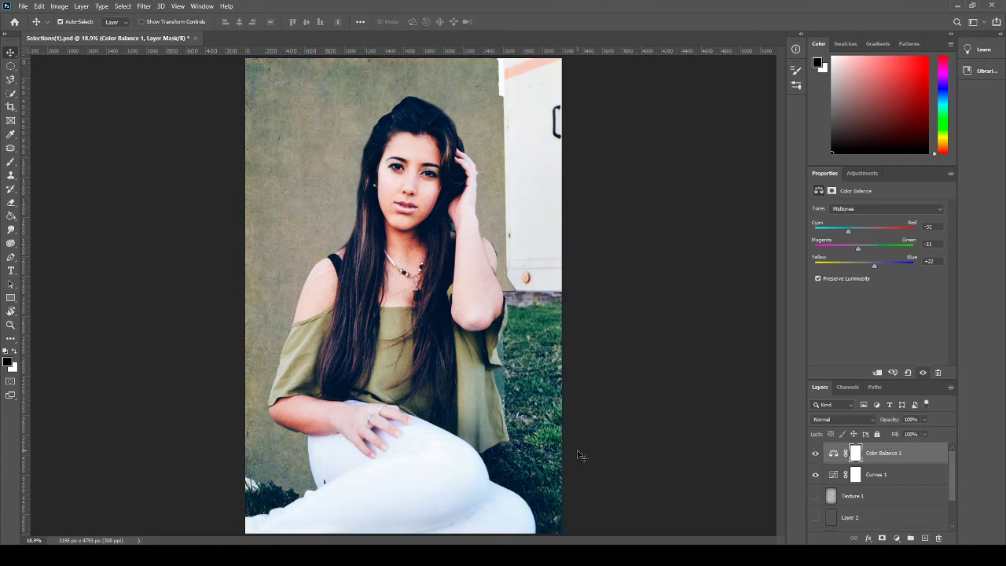
{"action": "left_click", "coordinate": [815, 475]}
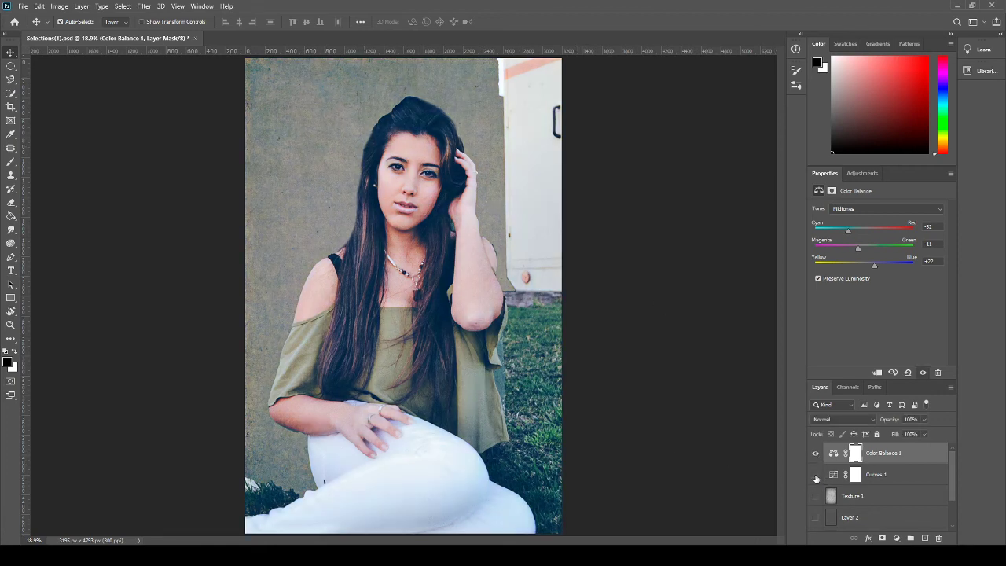
{"action": "left_click", "coordinate": [816, 476]}
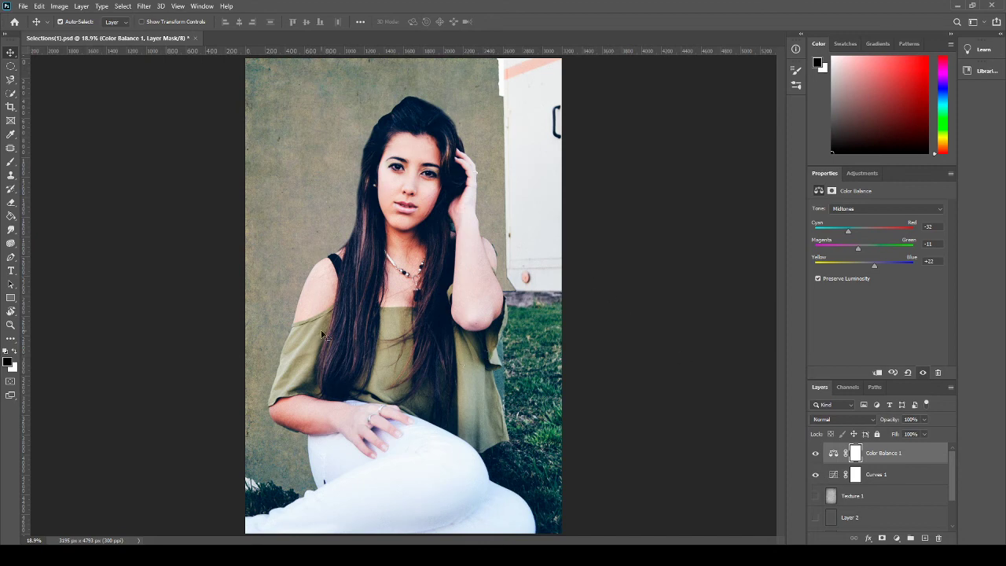
{"action": "left_click", "coordinate": [816, 478]}
{"action": "left_click", "coordinate": [816, 476]}
Step: Add a text box about 1423 by 343 px on the upper wall beside the head, reading "FASHION"
{"action": "left_click", "coordinate": [598, 365]}
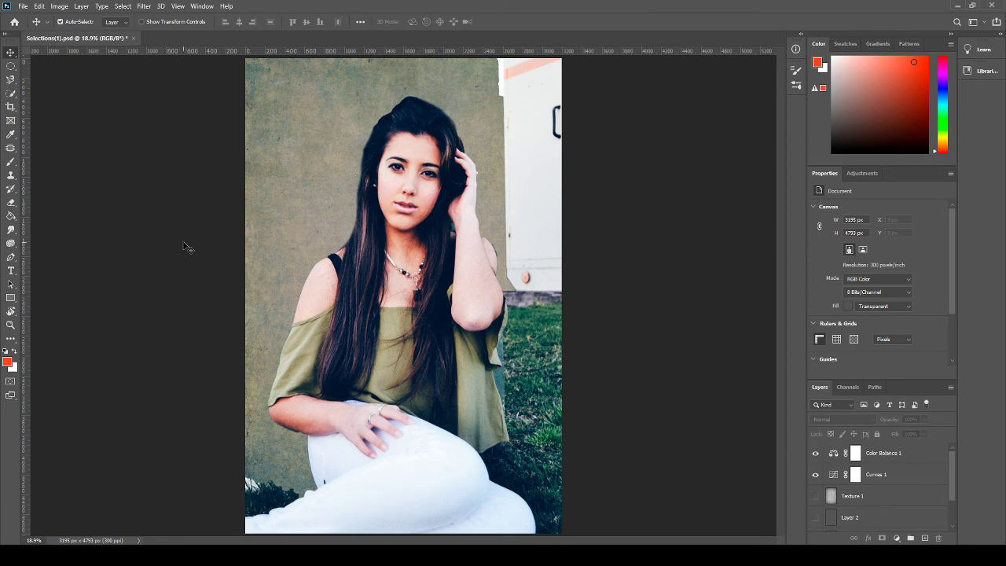
{"action": "left_click", "coordinate": [10, 272]}
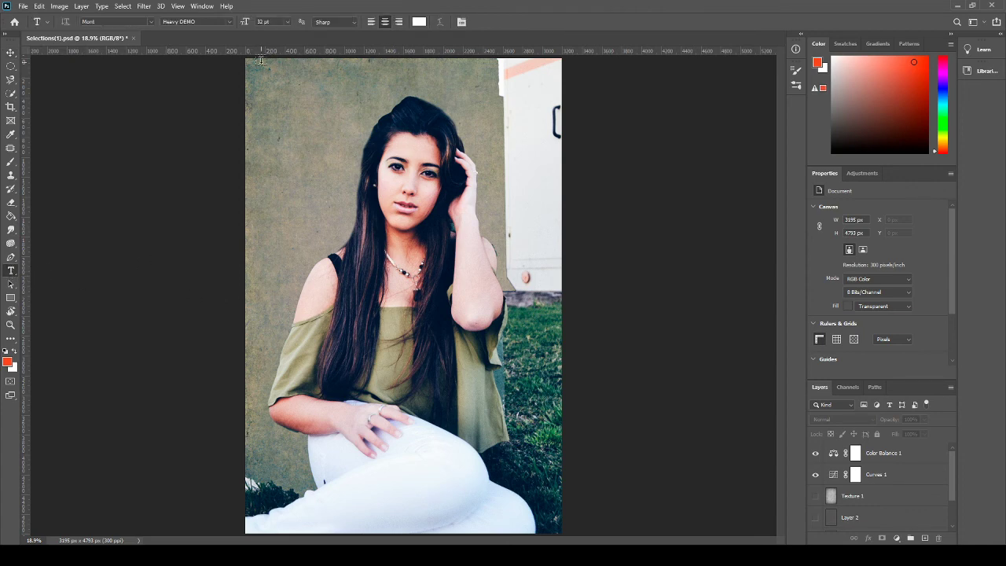
{"action": "left_click_drag", "start_coordinate": [254, 70], "coordinate": [396, 104]}
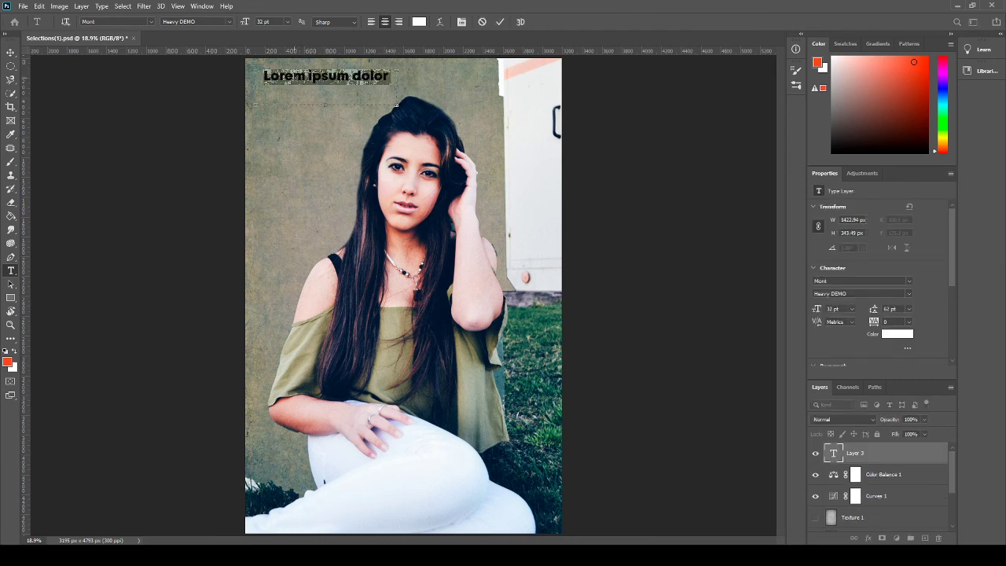
{"action": "left_click", "coordinate": [383, 88]}
{"action": "left_click_drag", "start_coordinate": [391, 75], "coordinate": [242, 78]}
{"action": "left_click", "coordinate": [309, 76]}
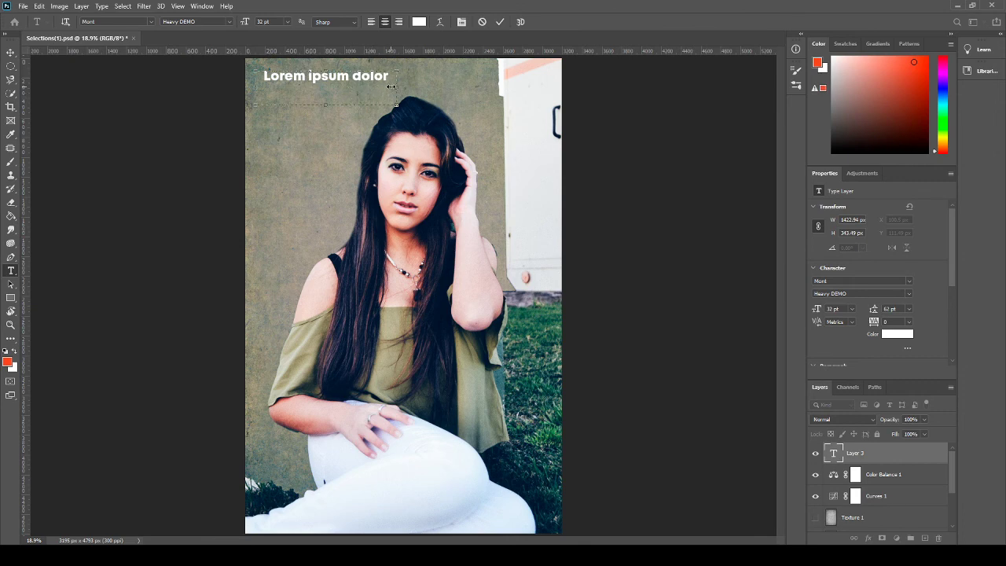
{"action": "left_click_drag", "start_coordinate": [394, 75], "coordinate": [245, 75]}
{"action": "type", "text": "FASHIONFASHION"}
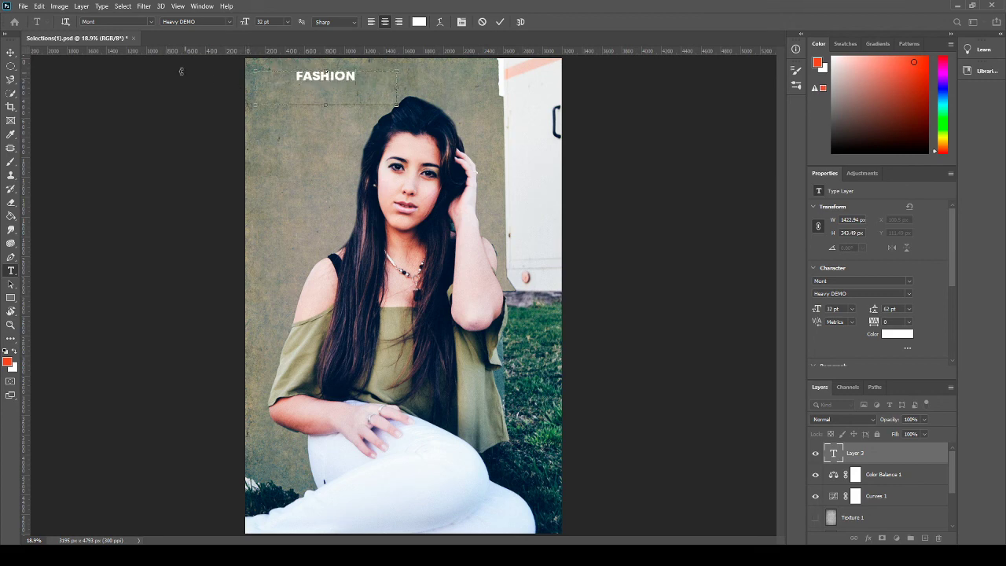
Step: Set the font of the whole FASHION text to Bodoni MT Black
{"action": "key", "text": "ctrl+a"}
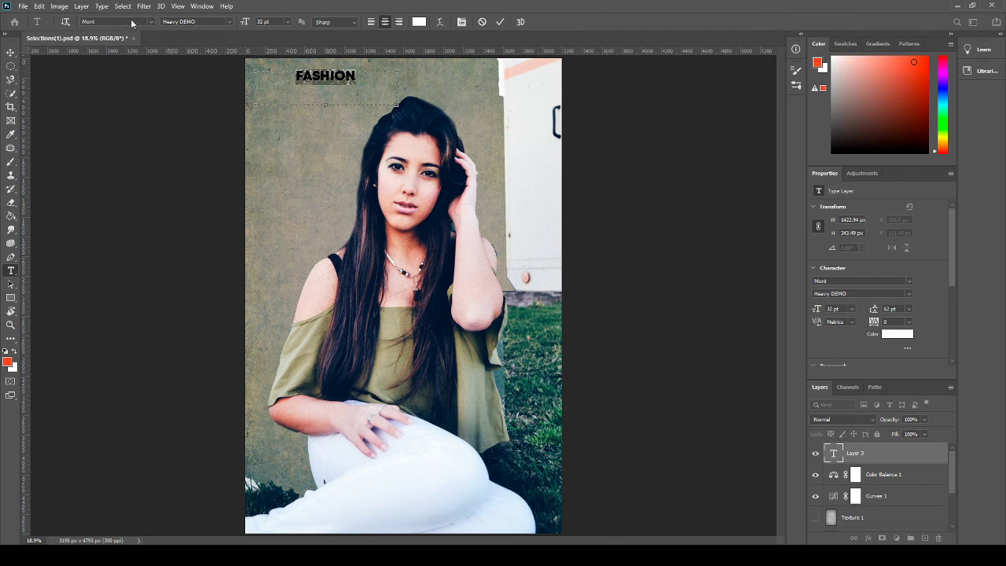
{"action": "left_click", "coordinate": [132, 23]}
{"action": "left_click_drag", "start_coordinate": [132, 21], "coordinate": [66, 24]}
{"action": "key", "text": "Return"}
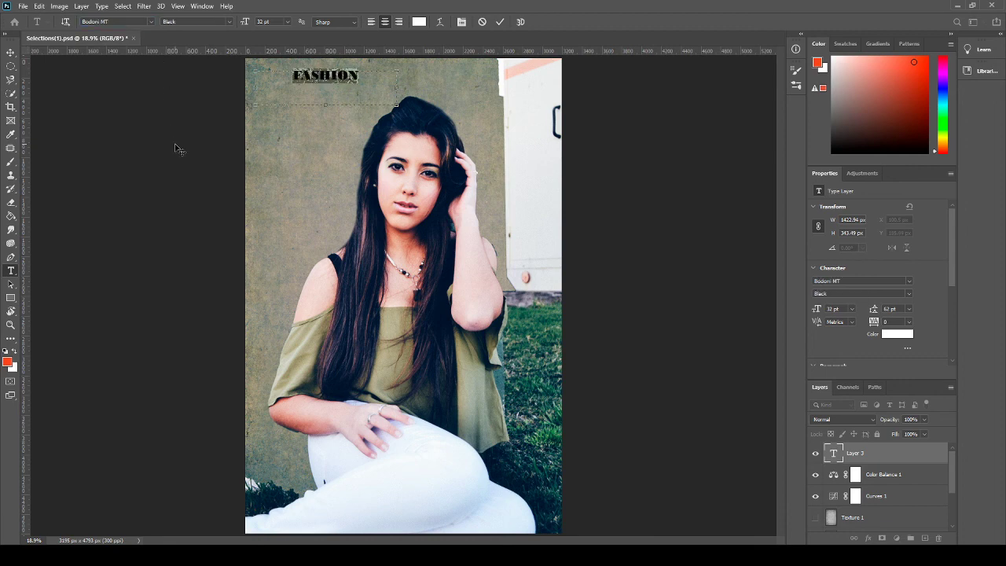
Step: Change the font of the FASHION text to Bodoni MT Regular
{"action": "left_click", "coordinate": [152, 22]}
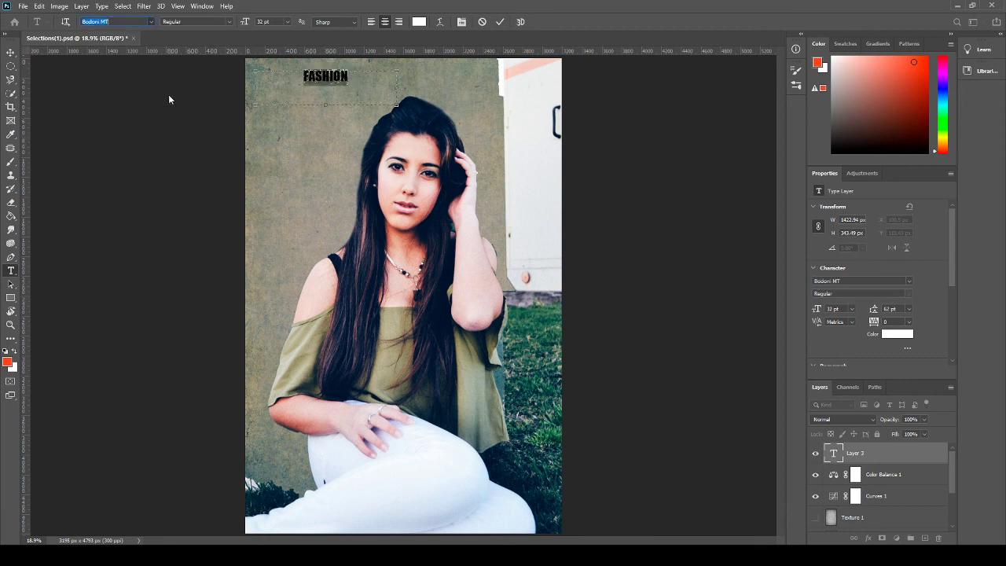
{"action": "type", "text": "bODONI"}
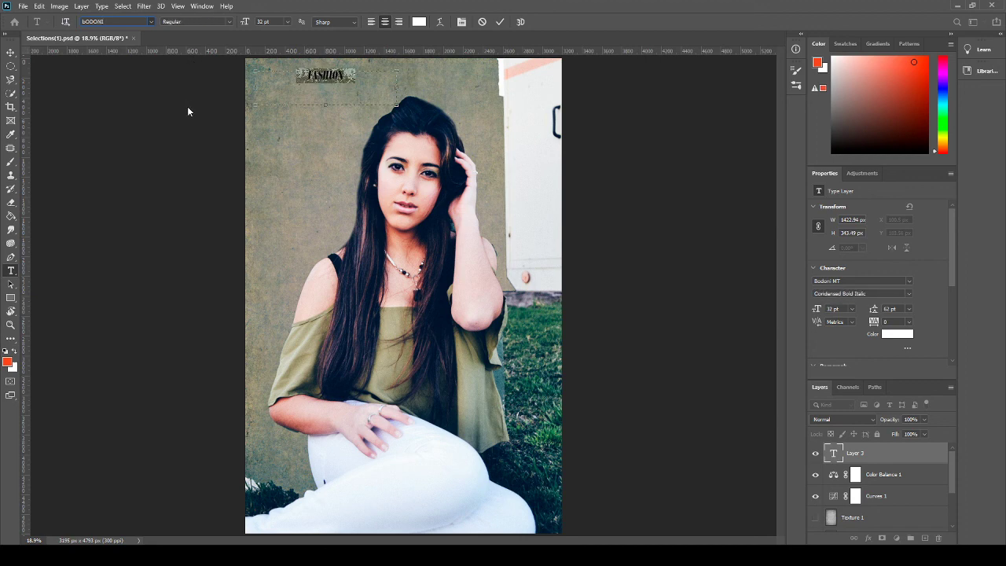
{"action": "key", "text": "Return"}
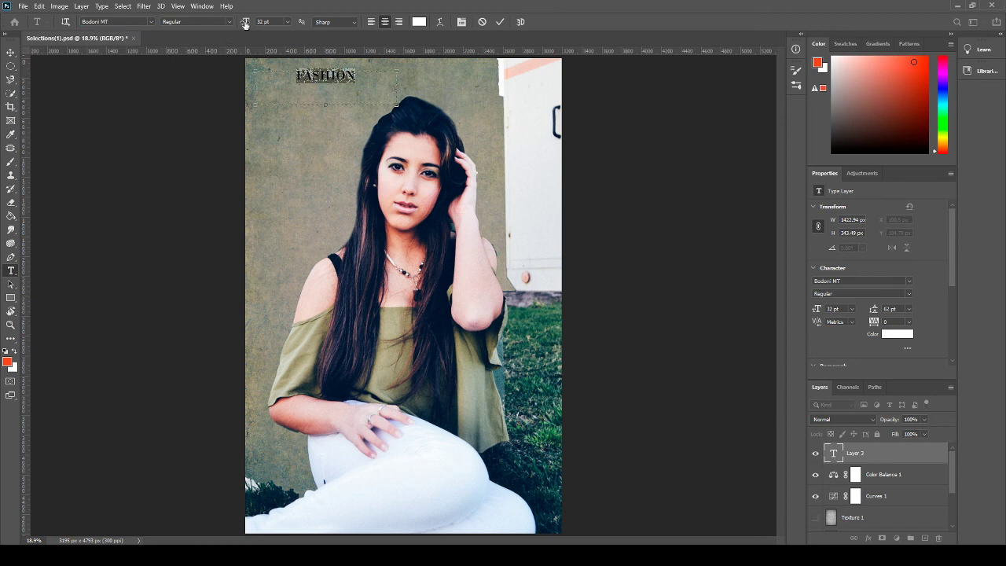
Step: Enlarge the FASHION text to 105 pt and widen its text box to about 2750 by 484 px so the word fits on one line
{"action": "left_click_drag", "start_coordinate": [246, 23], "coordinate": [285, 24]}
{"action": "left_click_drag", "start_coordinate": [400, 90], "coordinate": [531, 91]}
{"action": "left_click", "coordinate": [11, 52]}
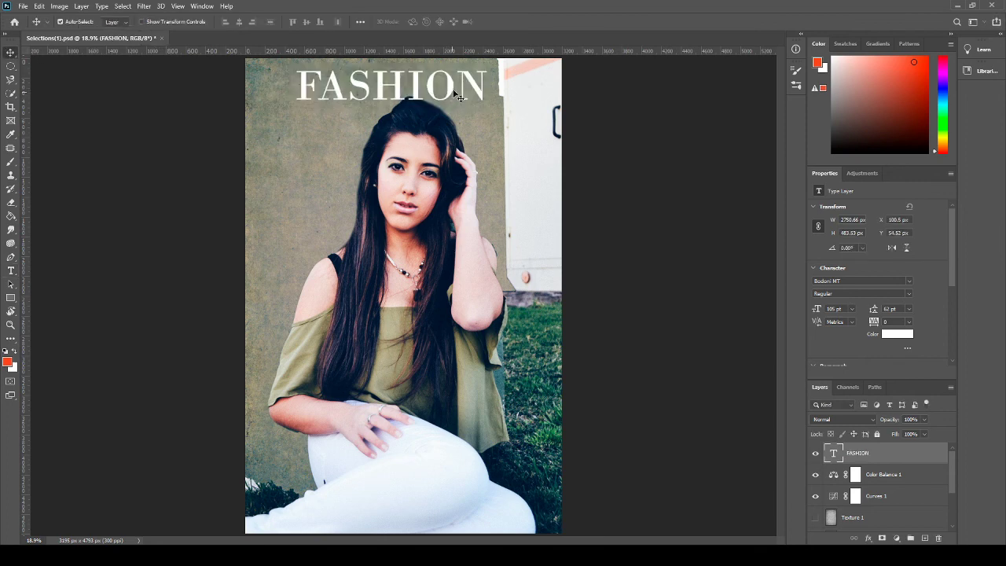
Step: Move the FASHION title to the photo's upper-left corner, at about X -348 px and Y 1 px, and leave its layer deselected
{"action": "left_click_drag", "start_coordinate": [454, 86], "coordinate": [407, 81]}
{"action": "left_click", "coordinate": [726, 353]}
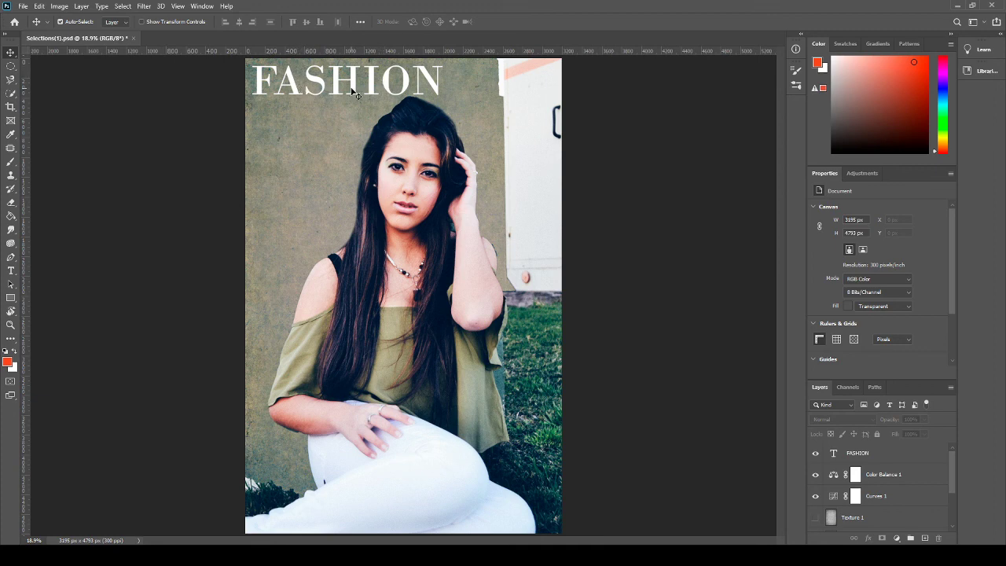
{"action": "left_click", "coordinate": [843, 459]}
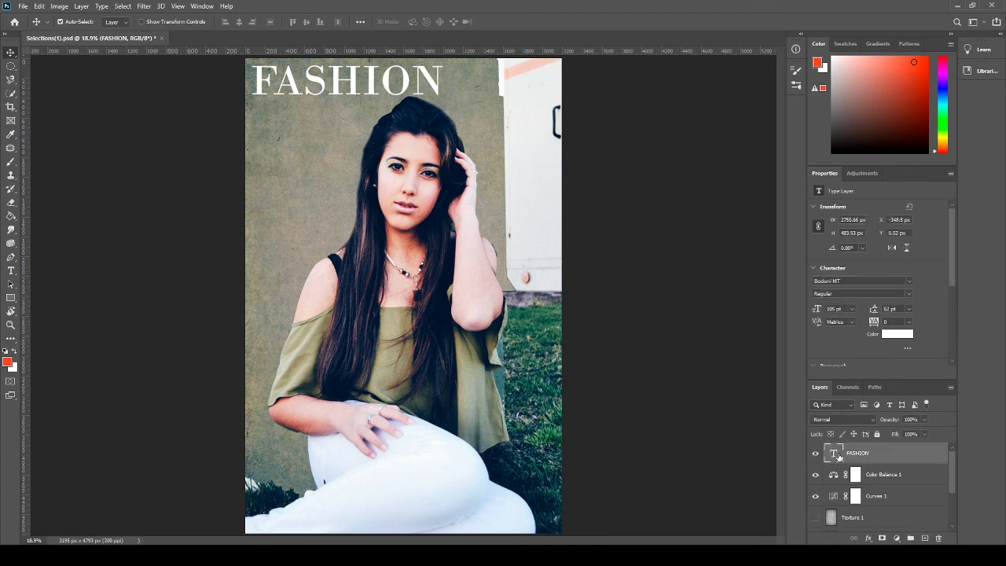
{"action": "left_click", "coordinate": [717, 434]}
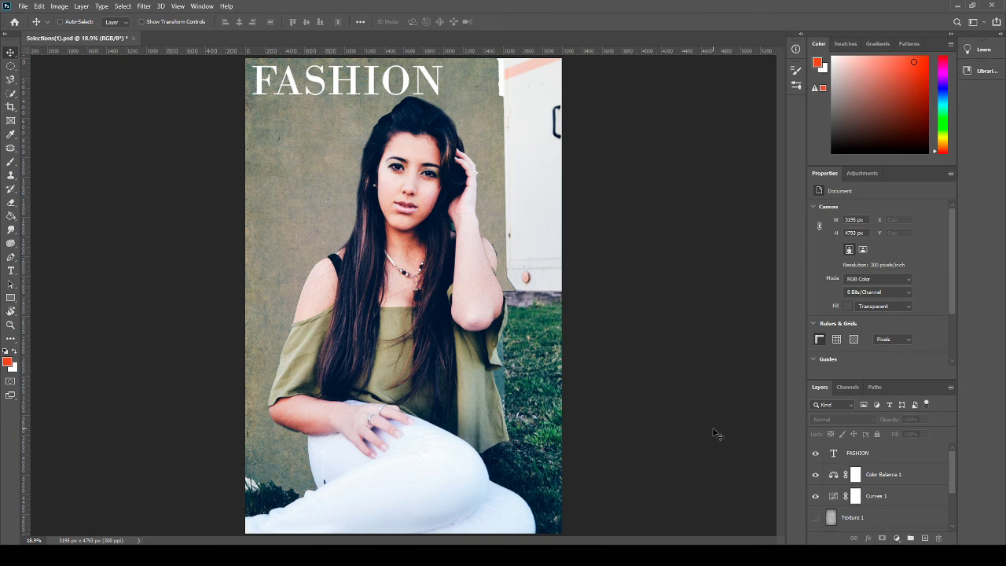
{"action": "key", "text": "ctrl+minus"}
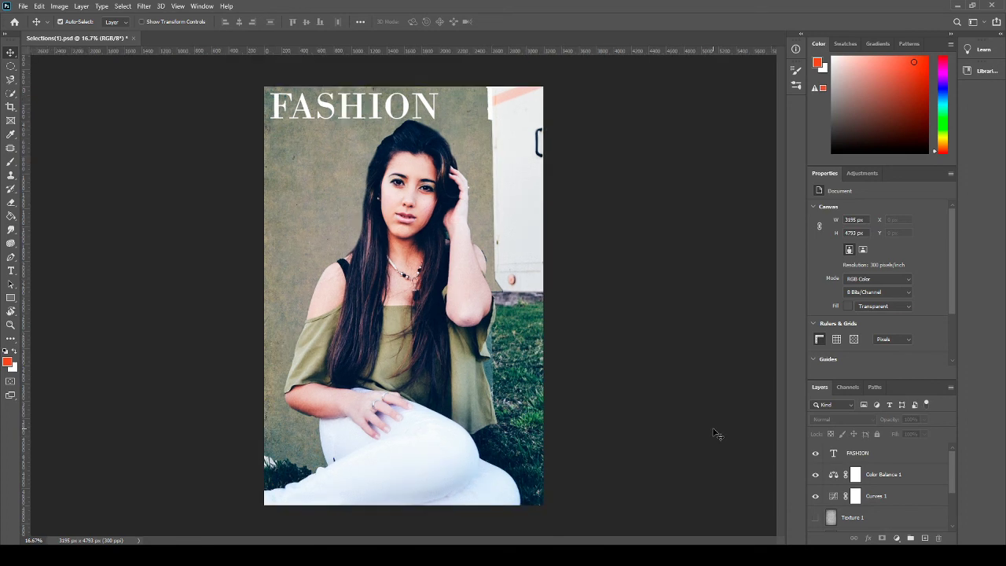